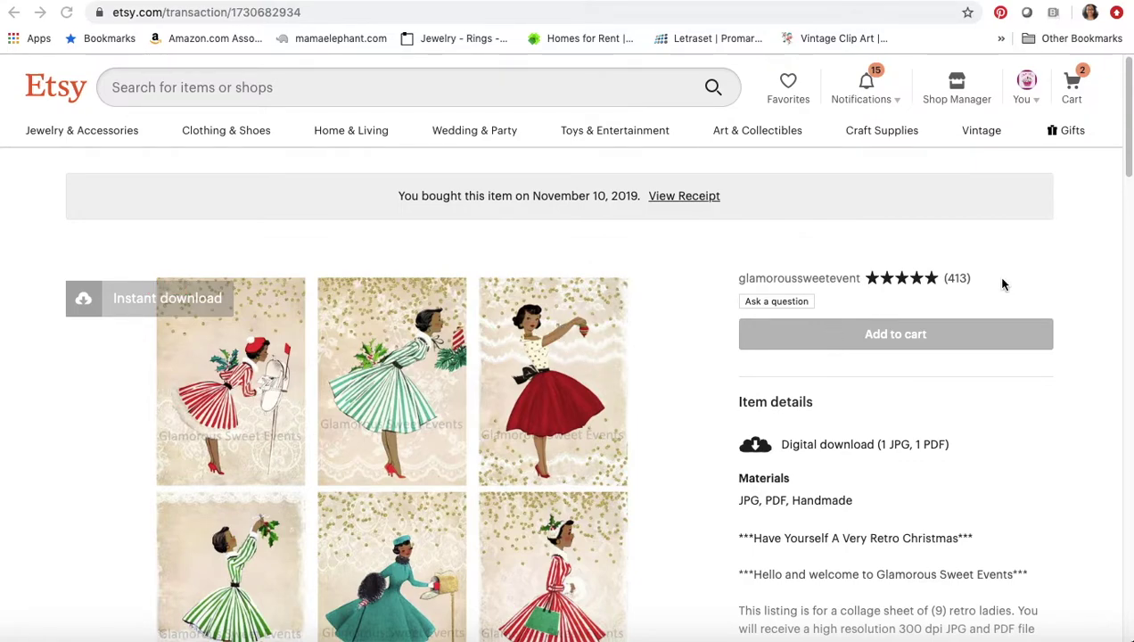
Scroll the Etsy purchase page down to the Delivery & returns and Reviews sections.
drag(1125, 218, 1125, 296)
click(1129, 176)
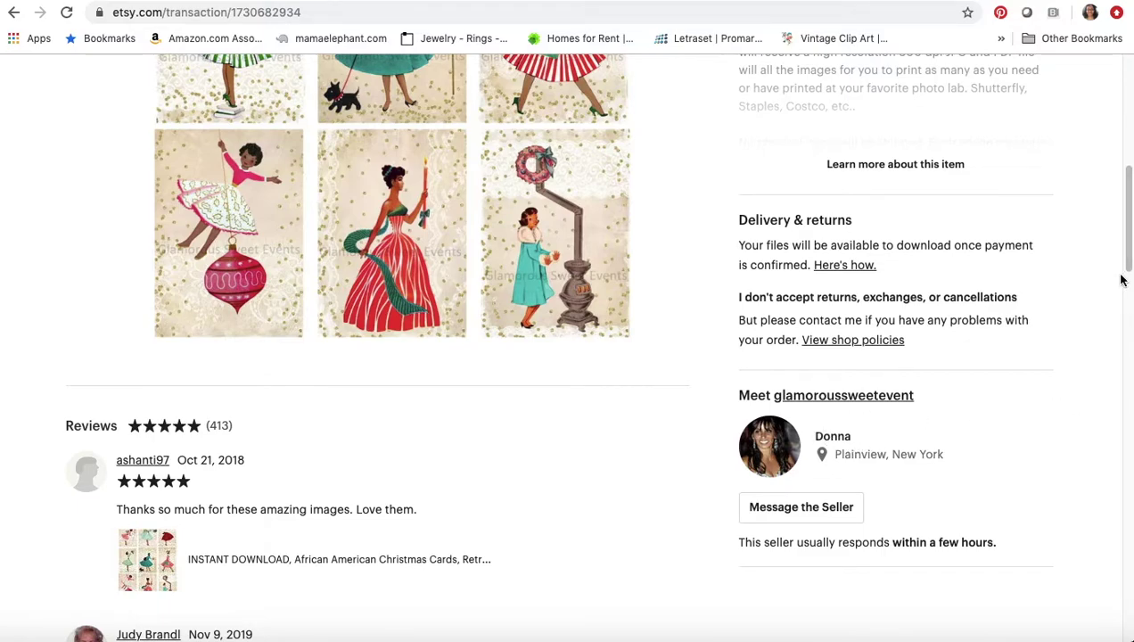
Scroll the Etsy listing back up to the item details.
drag(1127, 271, 1119, 205)
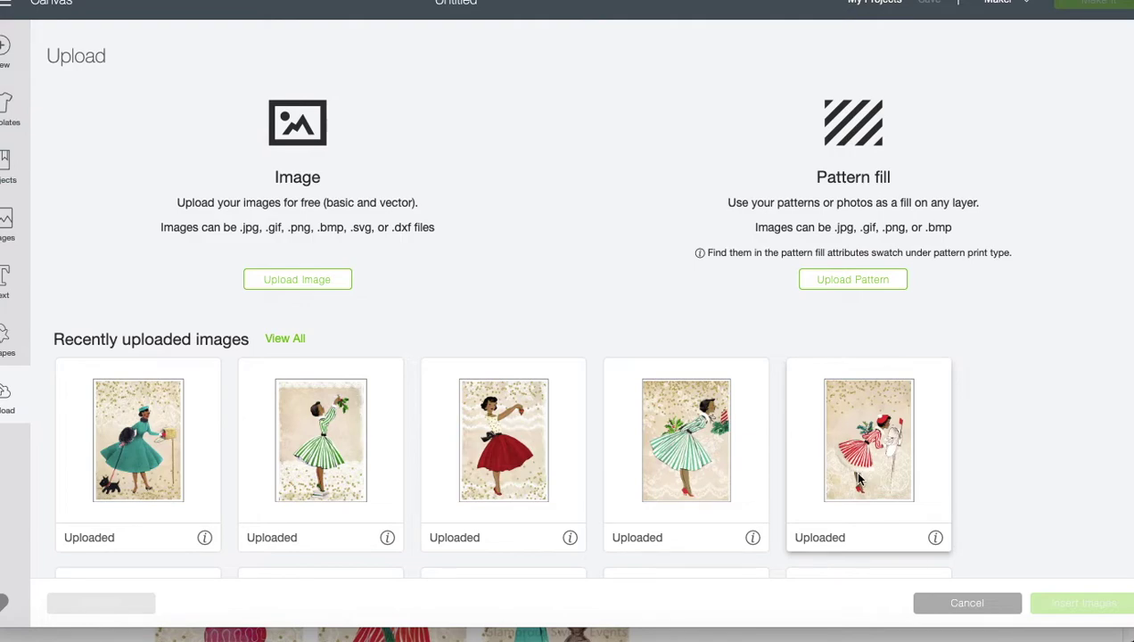
Upload AfricanAmericanChristmasCards.jpg as a Complex image and continue to Select & erase.
click(291, 287)
click(576, 305)
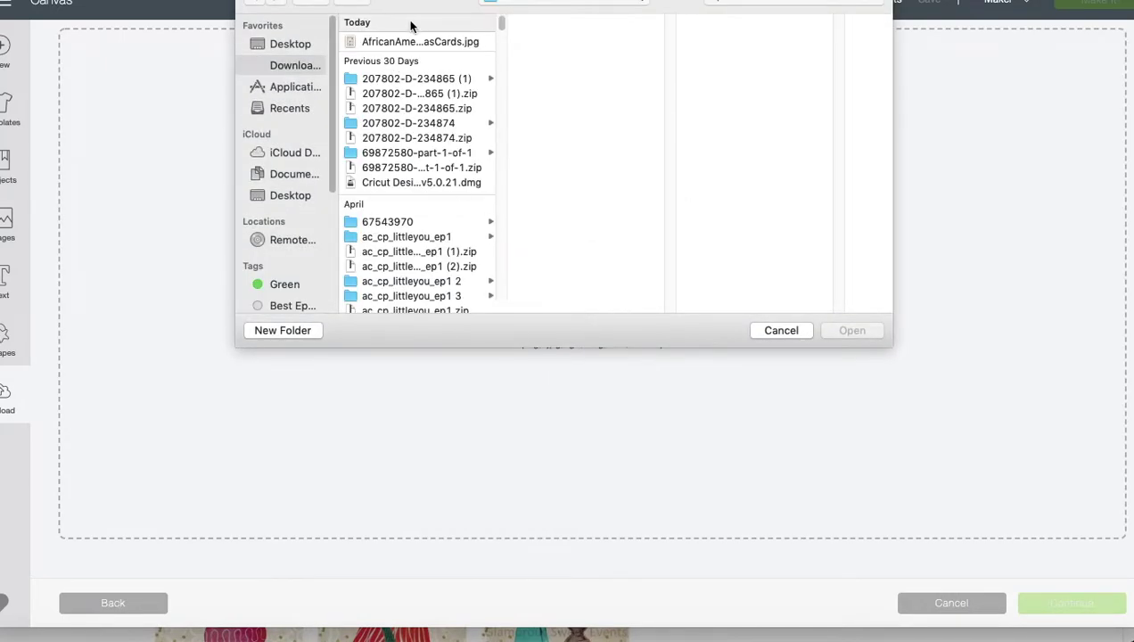
click(413, 41)
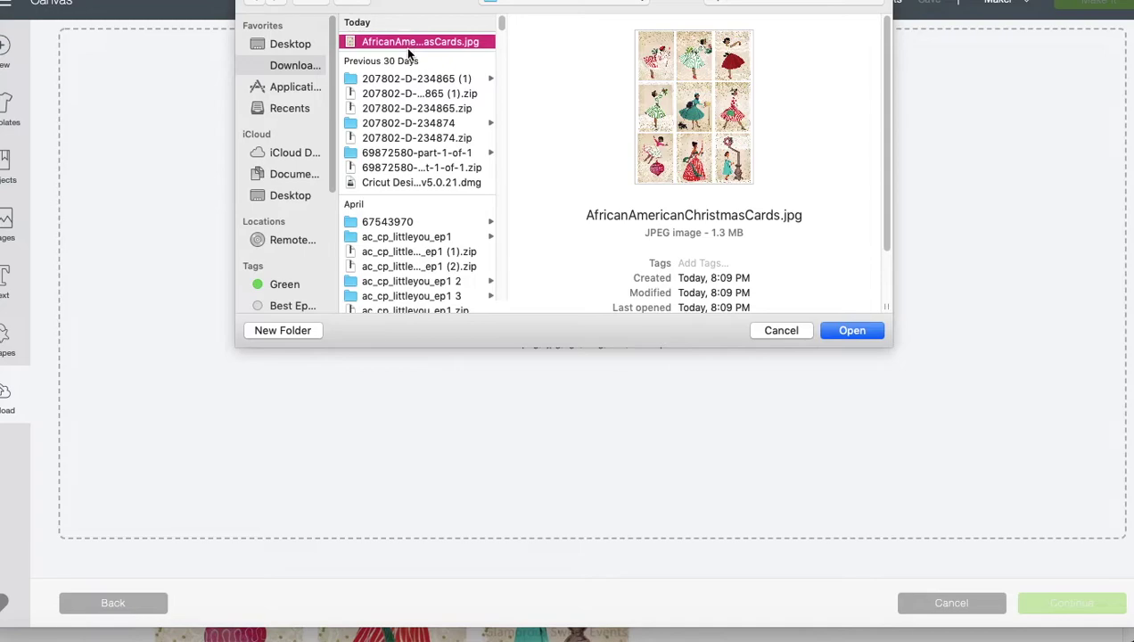
click(857, 332)
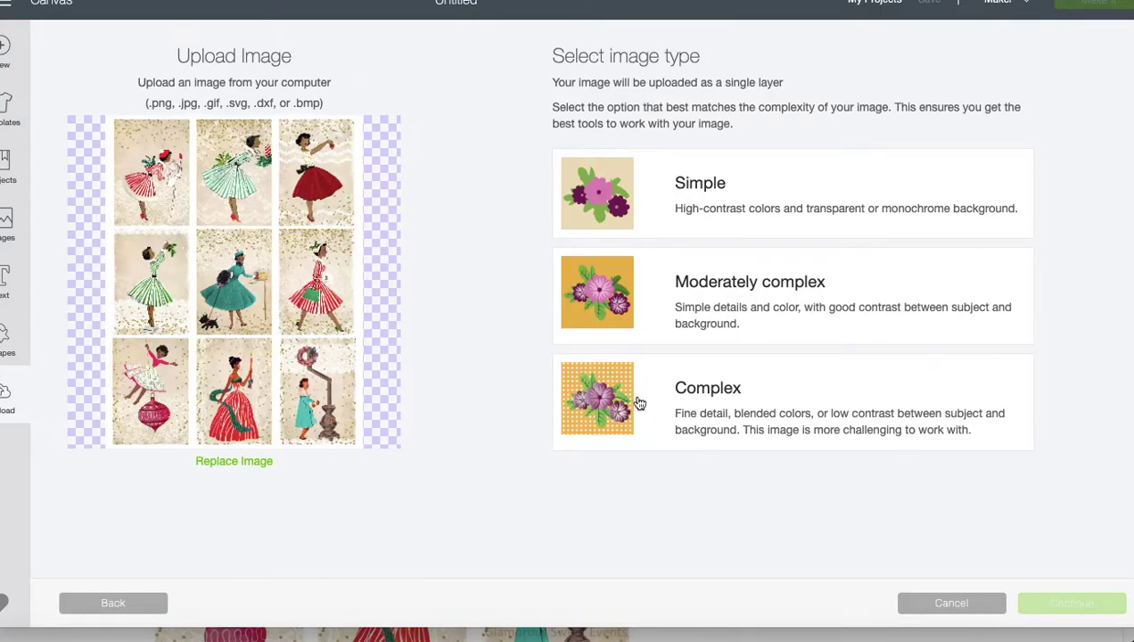
click(727, 411)
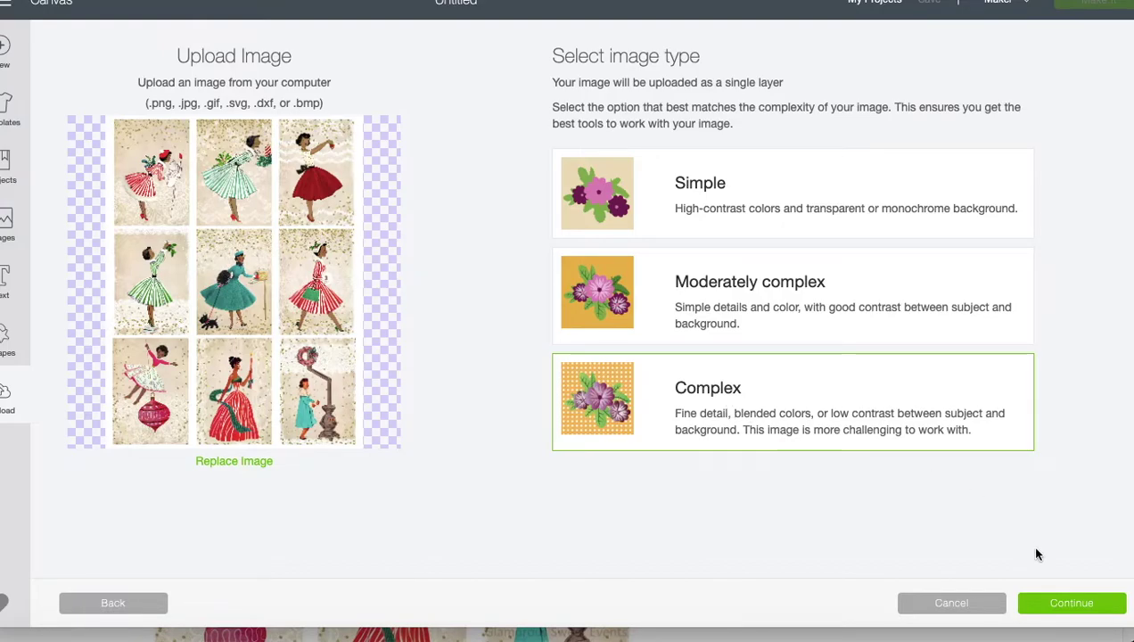
click(1069, 603)
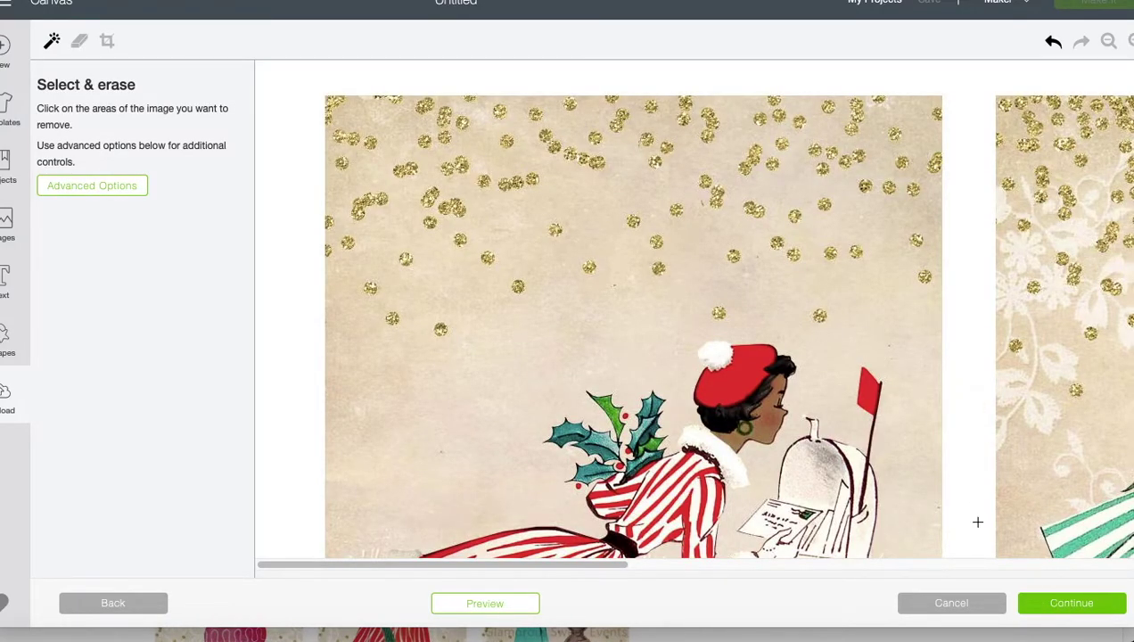
Zoom out to the full card grid and crop to the teal-coat lady at the gold mailbox.
click(1109, 42)
click(1110, 43)
click(1110, 43)
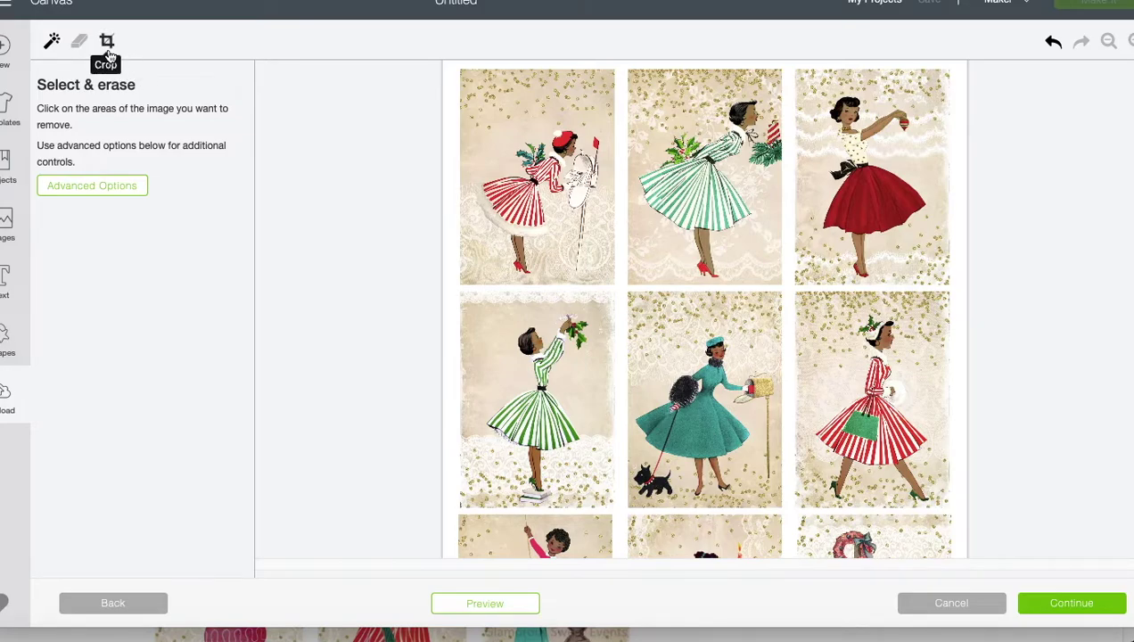
click(107, 44)
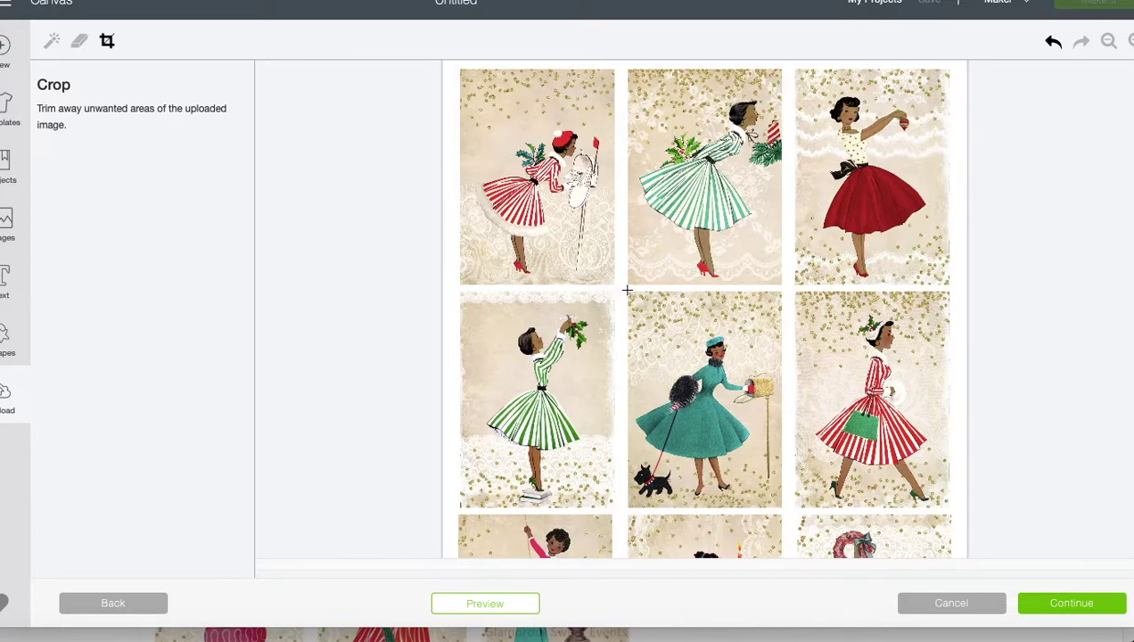
drag(627, 289, 784, 511)
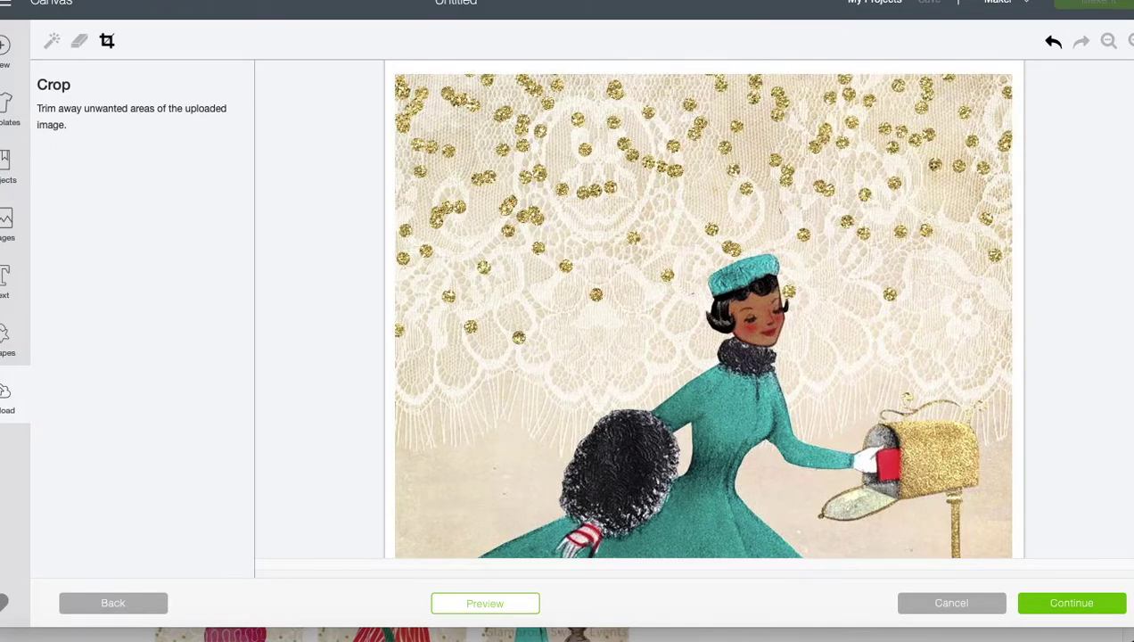
Wand-erase the lace background along the card's top edge and continue to Name & tag.
click(51, 45)
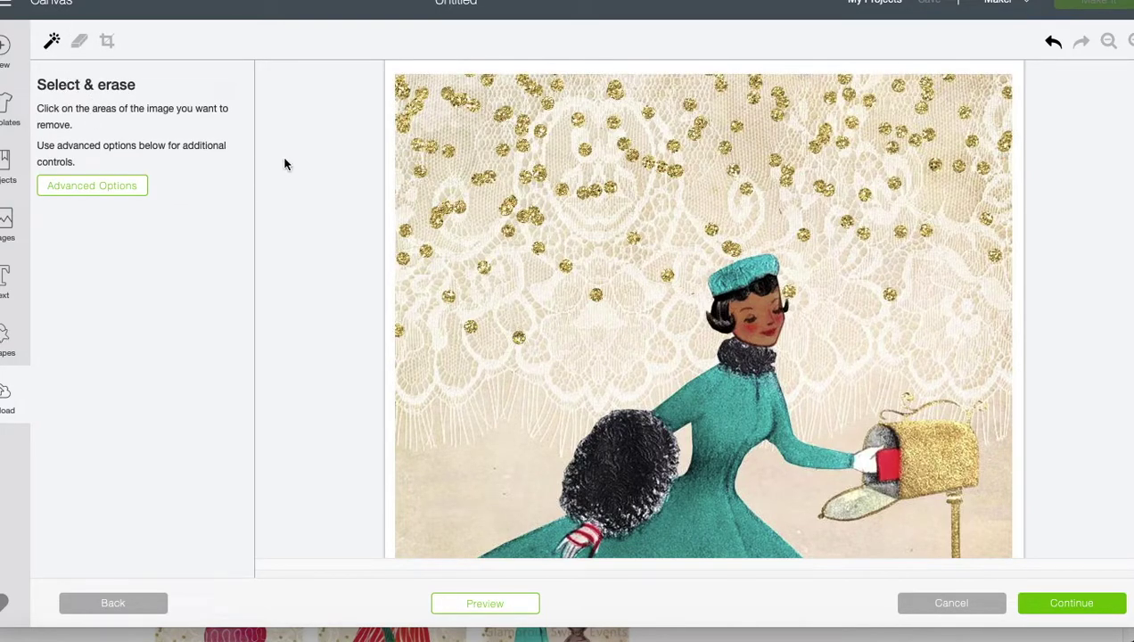
click(492, 69)
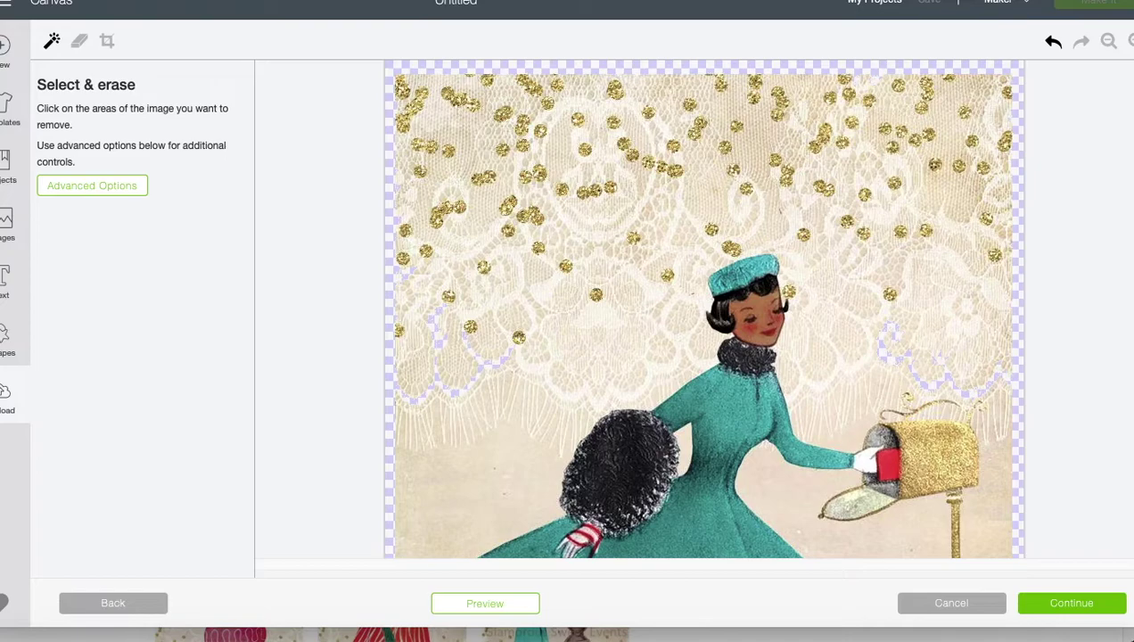
scroll(1129, 197, down, 5)
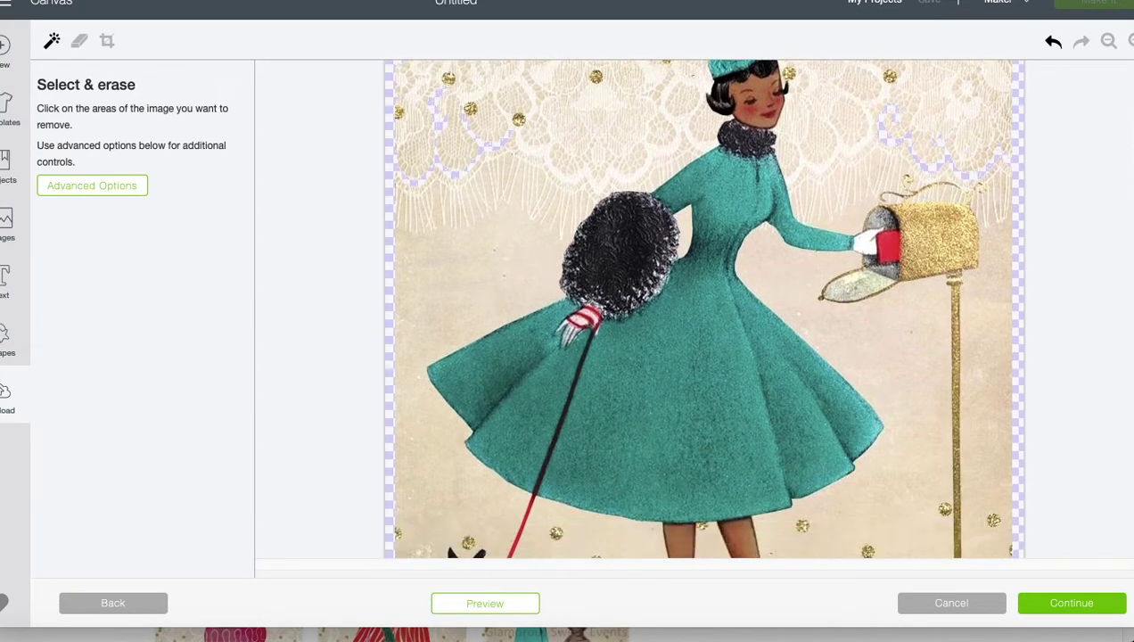
scroll(1072, 238, up, 1)
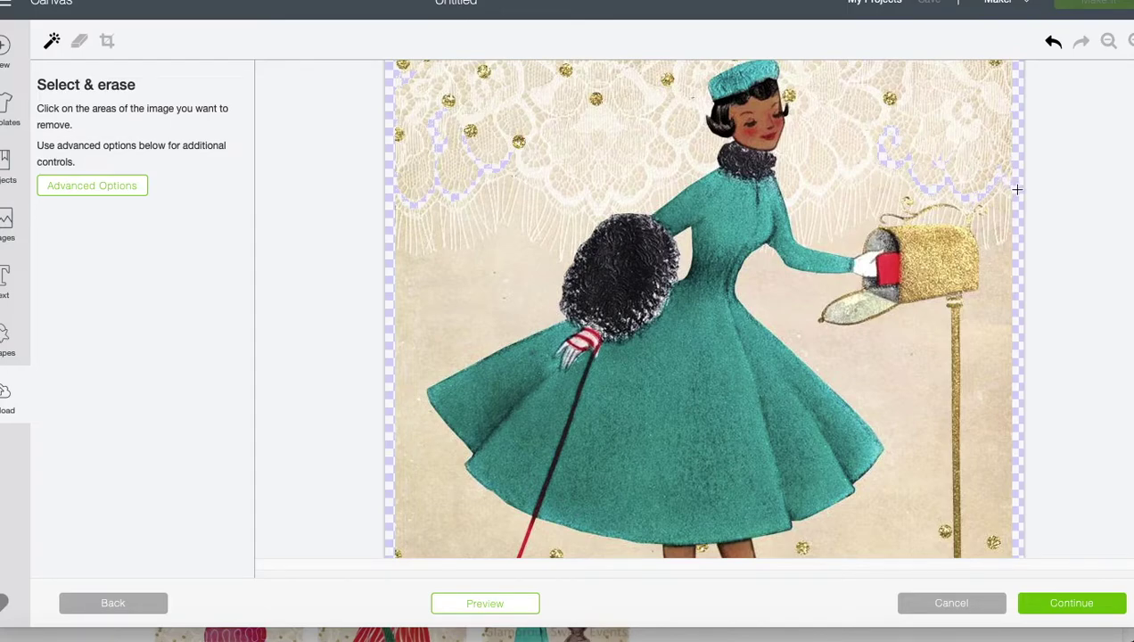
click(1069, 606)
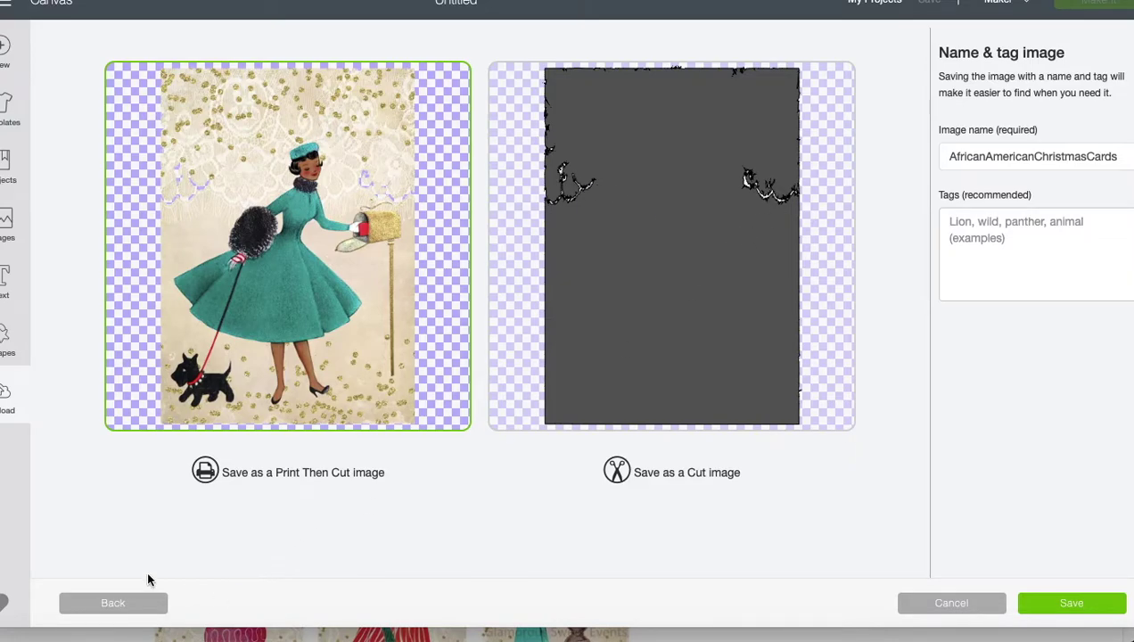
Go back and recrop to a single card, now the wreath-and-stove card, then continue.
click(137, 607)
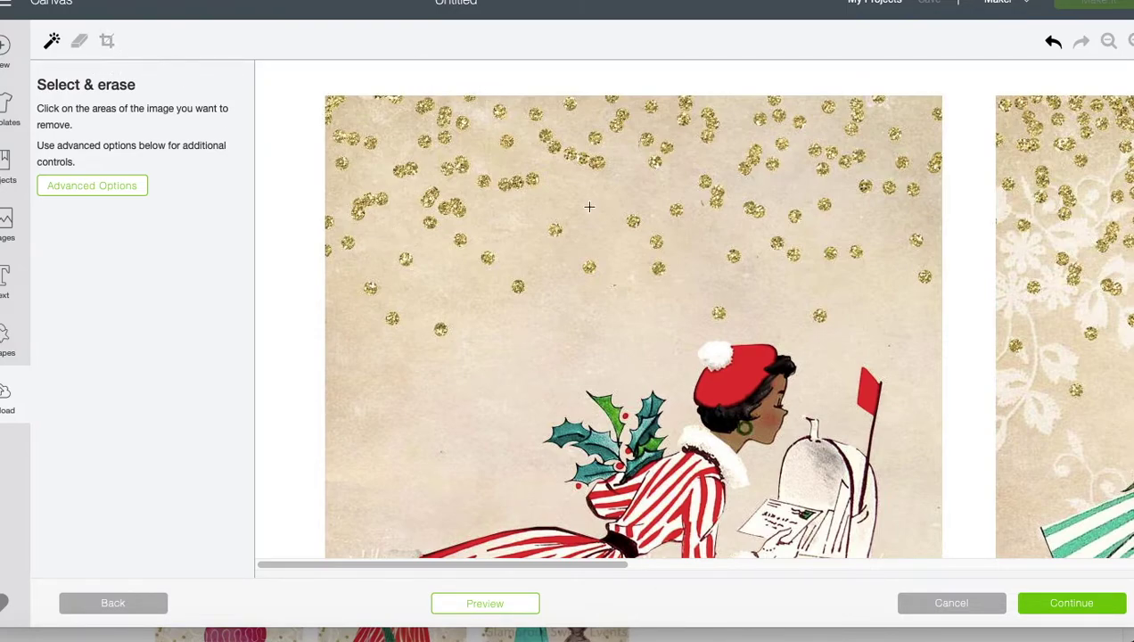
click(1107, 41)
click(1107, 41)
click(1108, 41)
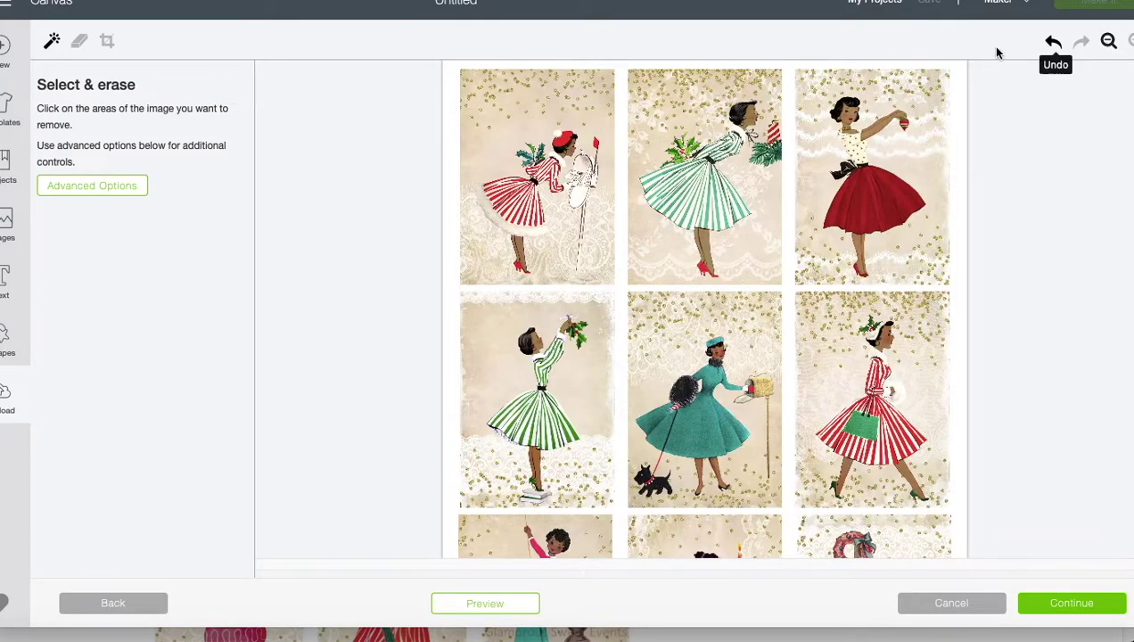
click(106, 41)
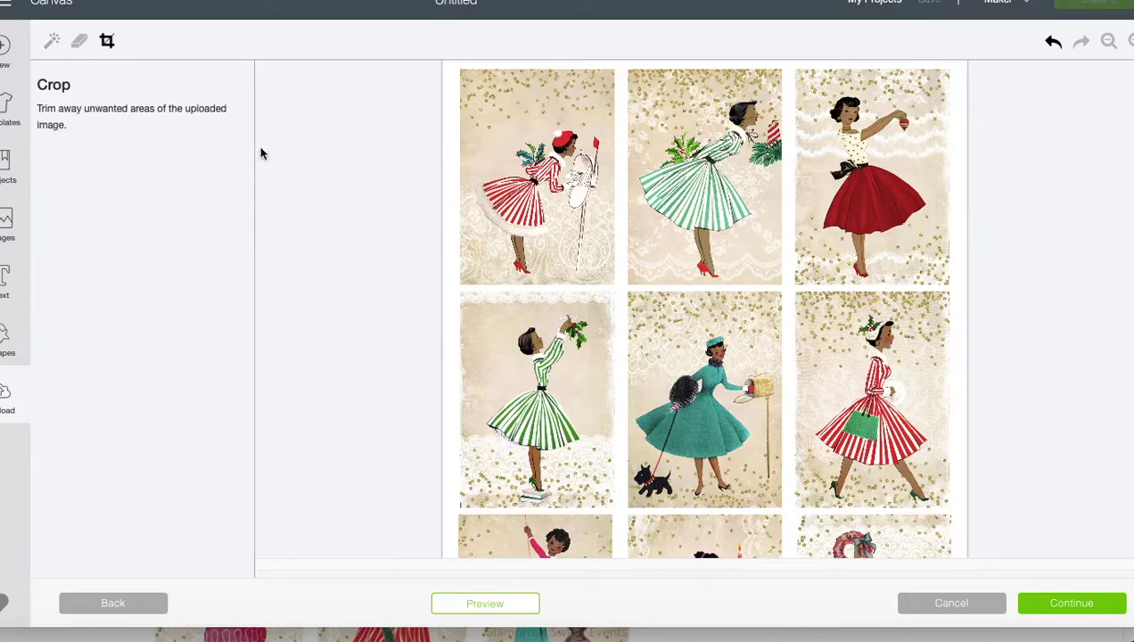
drag(623, 288, 784, 511)
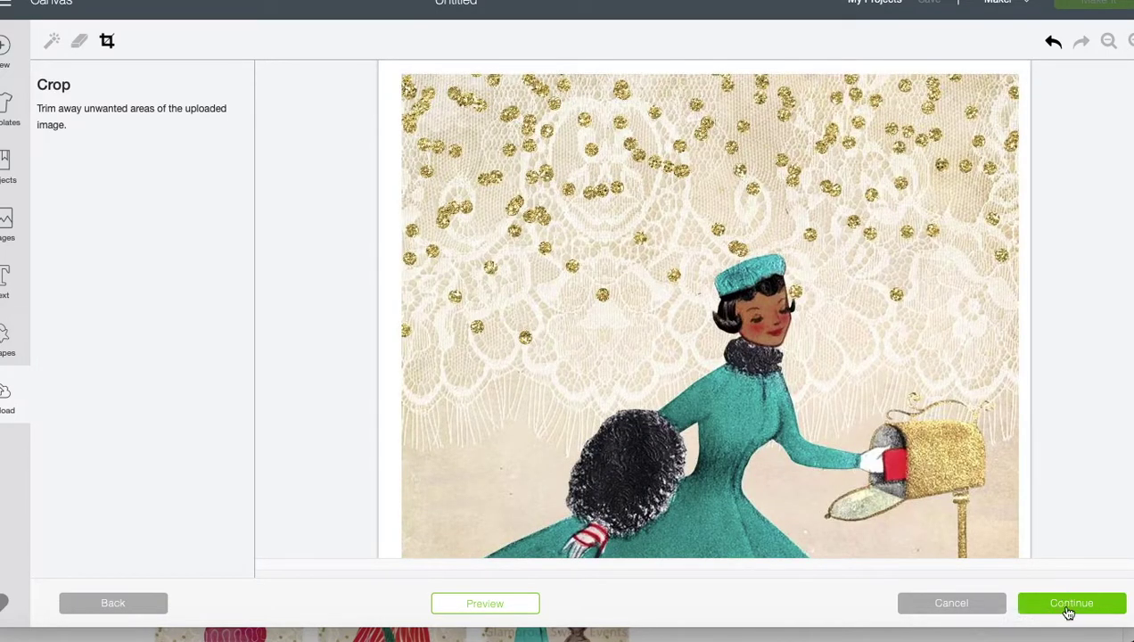
click(1071, 603)
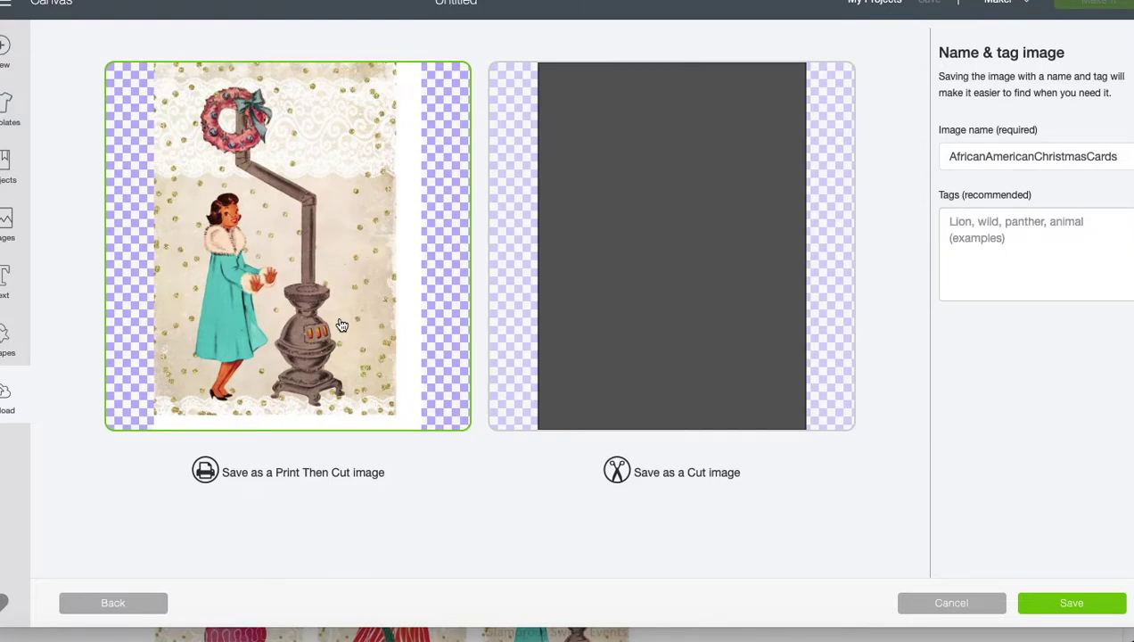
Recrop to the teal-coat mailbox card, continue, then start quitting Design Space with Cmd+Q.
click(145, 606)
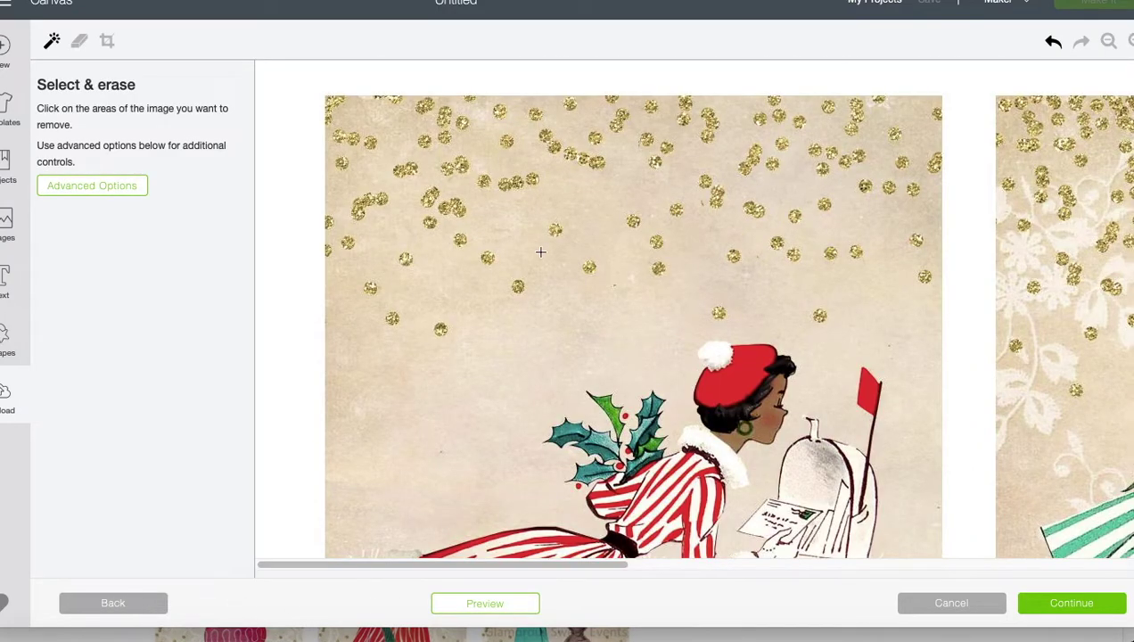
click(1108, 42)
click(1108, 41)
click(1109, 42)
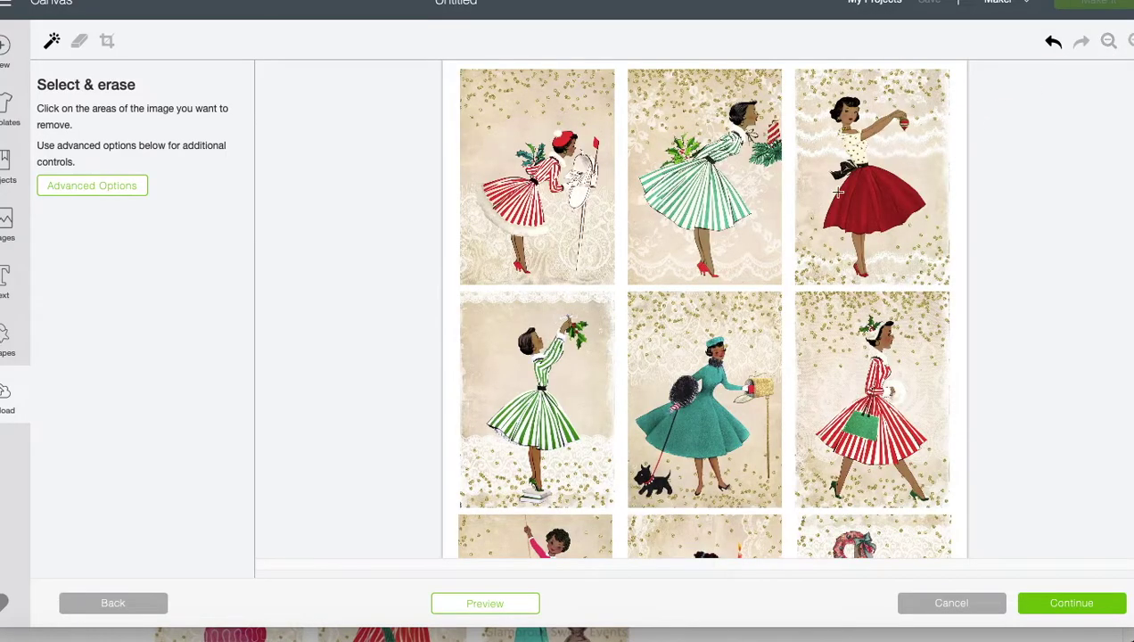
click(107, 41)
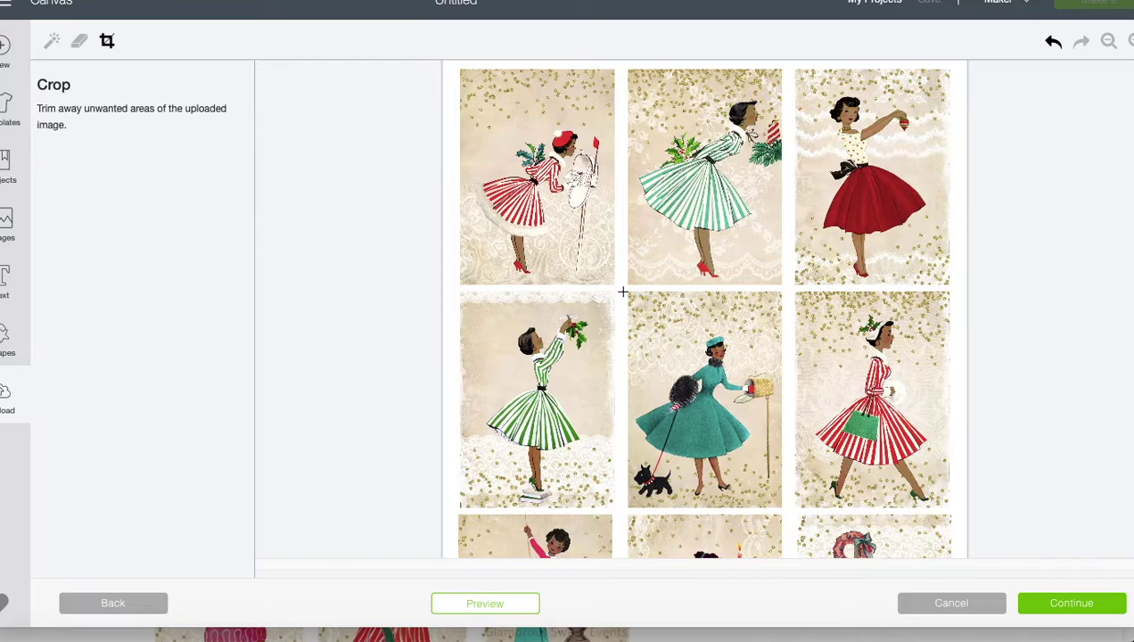
drag(624, 287, 783, 510)
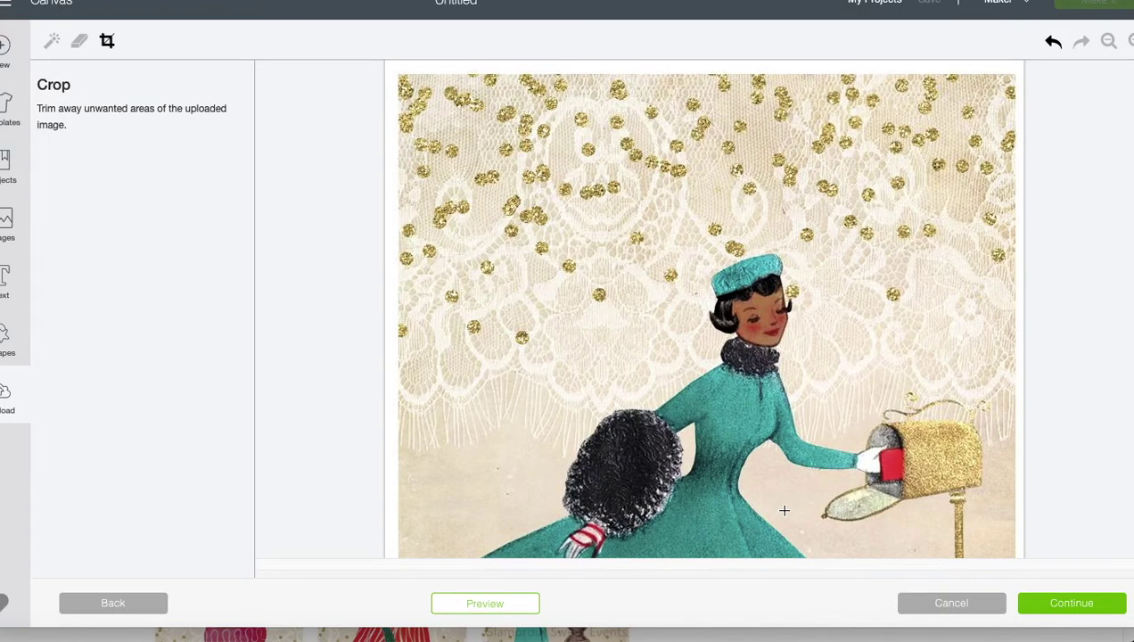
click(1075, 605)
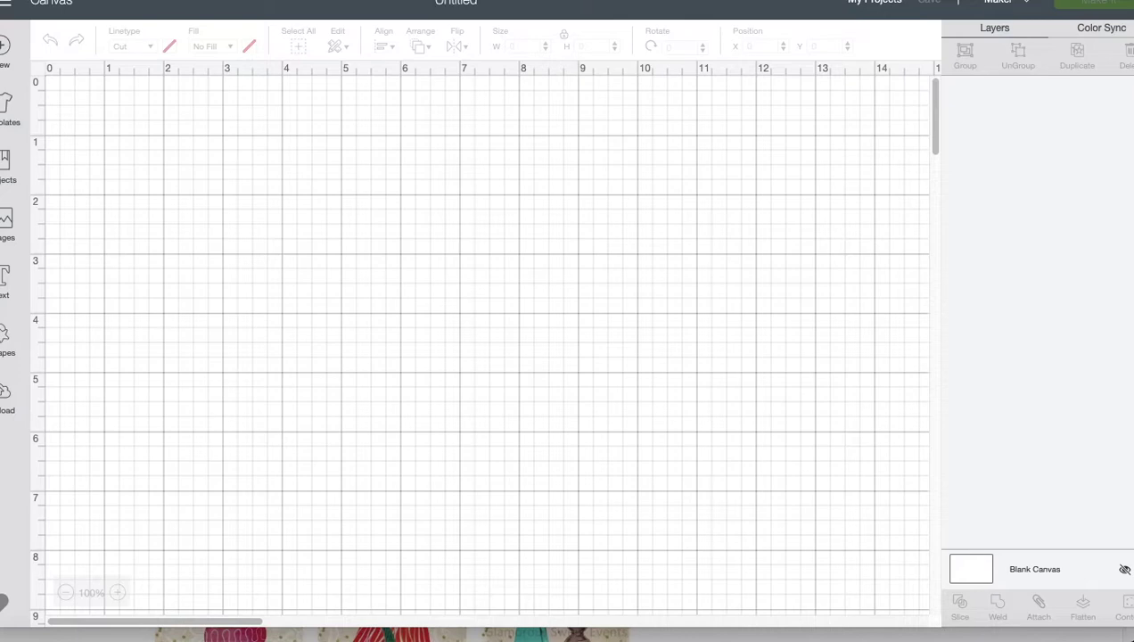
key(super+q)
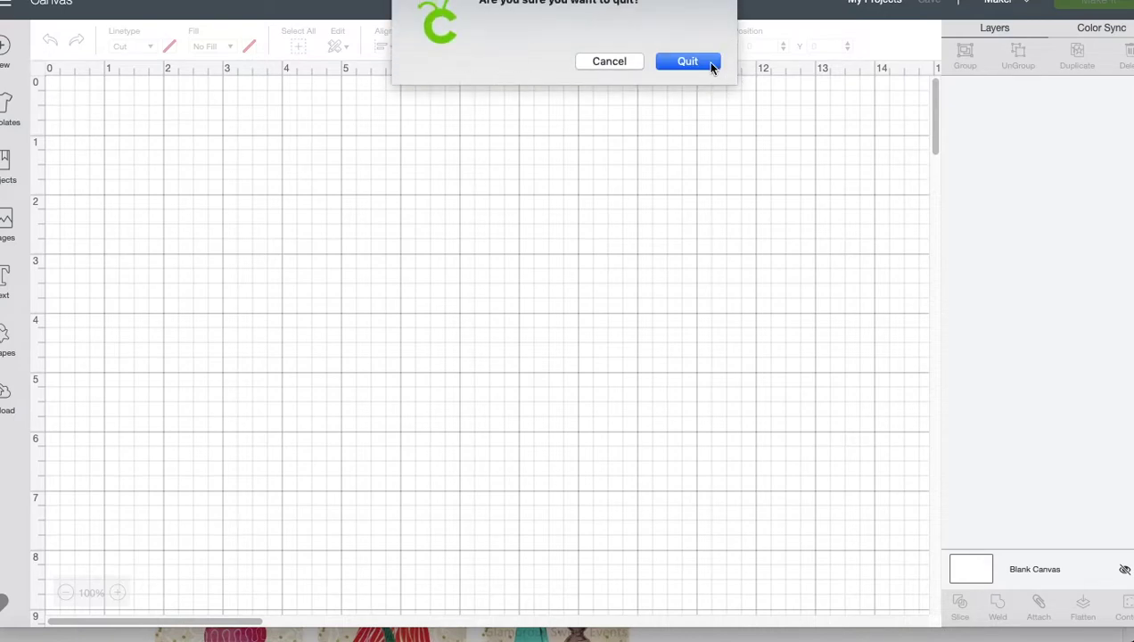
Confirm quitting, relaunch Design Space, and start a New Project on a blank canvas.
click(712, 64)
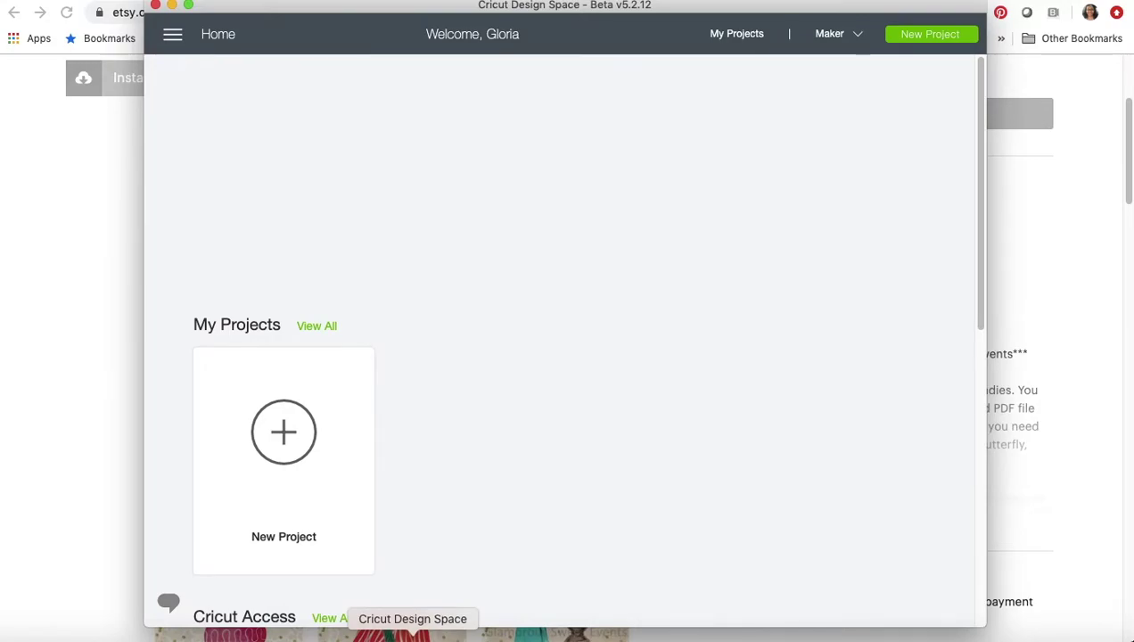
click(300, 434)
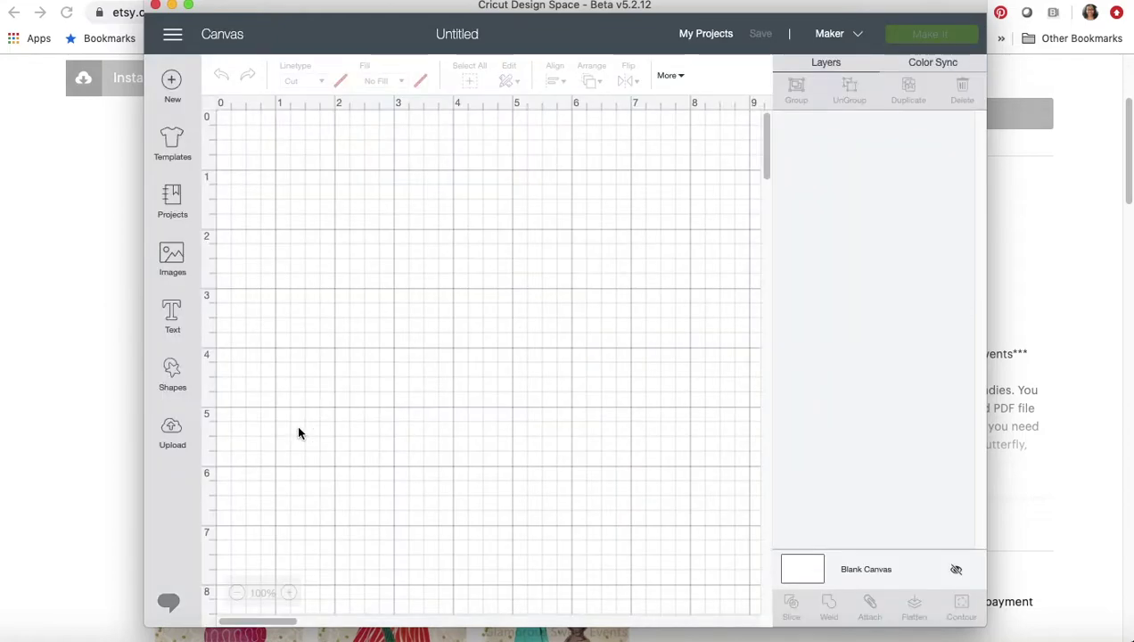
Upload AfricanAmericanChristmasCards.jpg again as a Complex image and continue to editing.
click(172, 433)
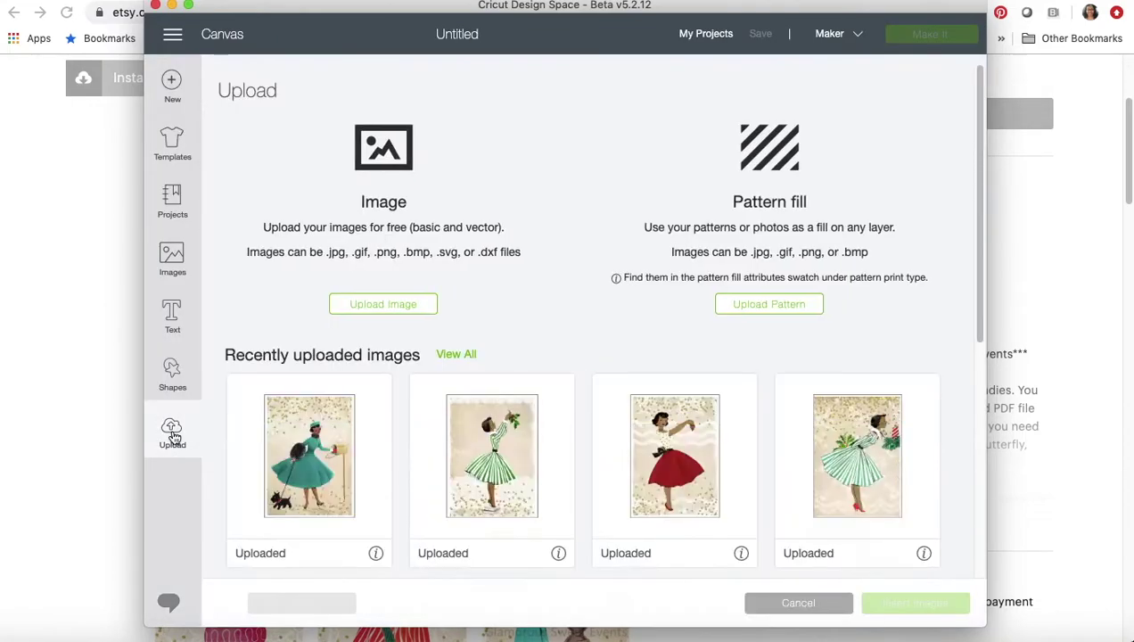
click(415, 303)
click(614, 320)
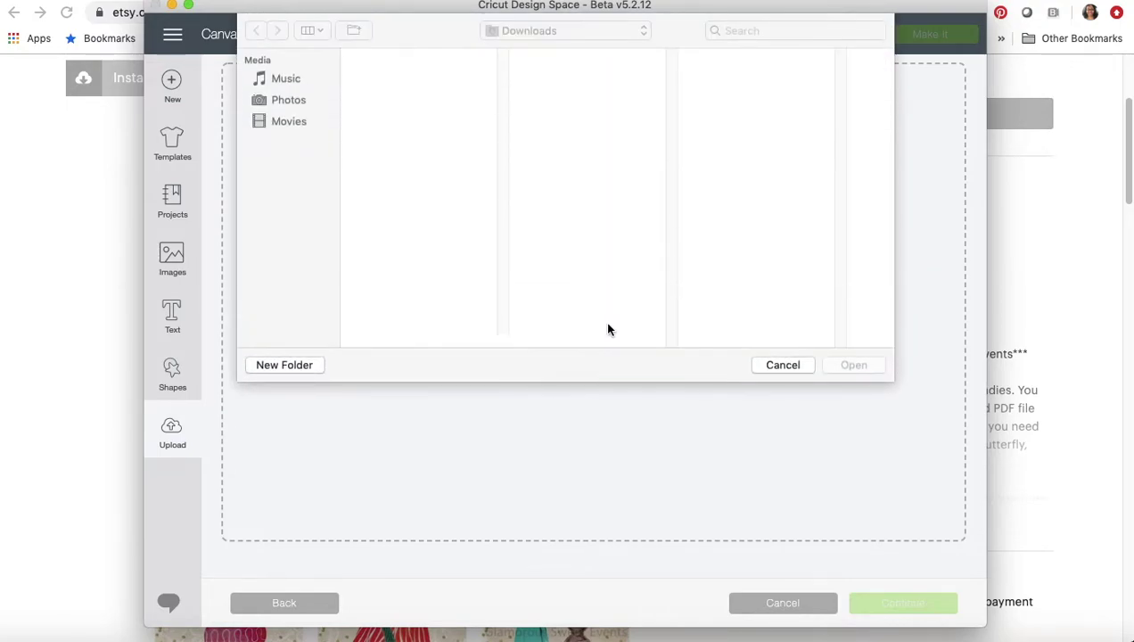
click(434, 79)
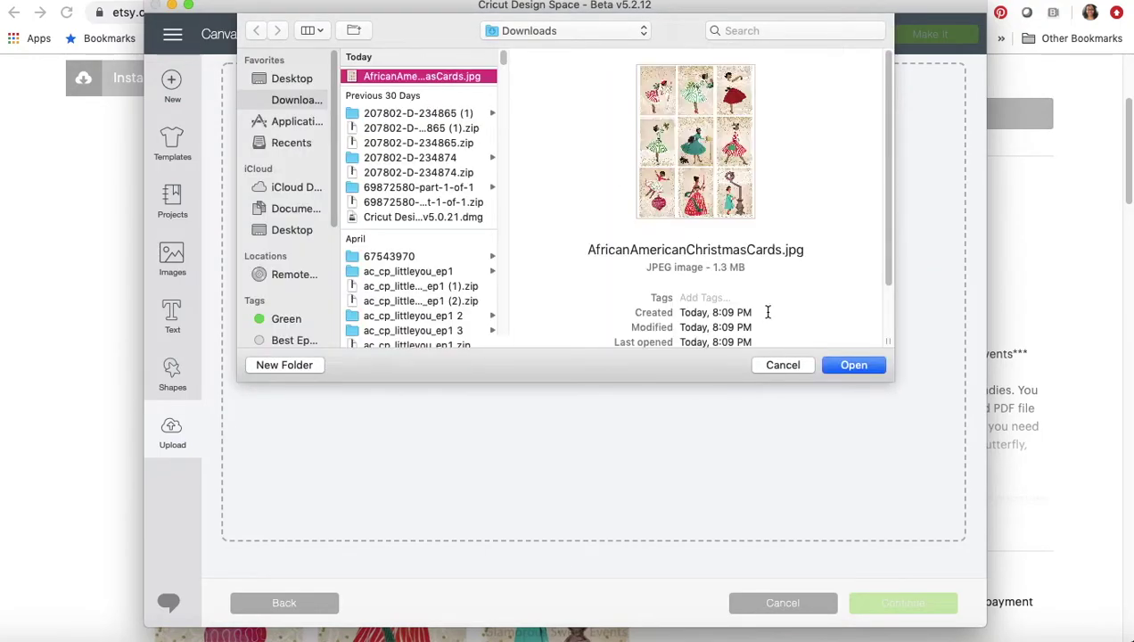
click(849, 365)
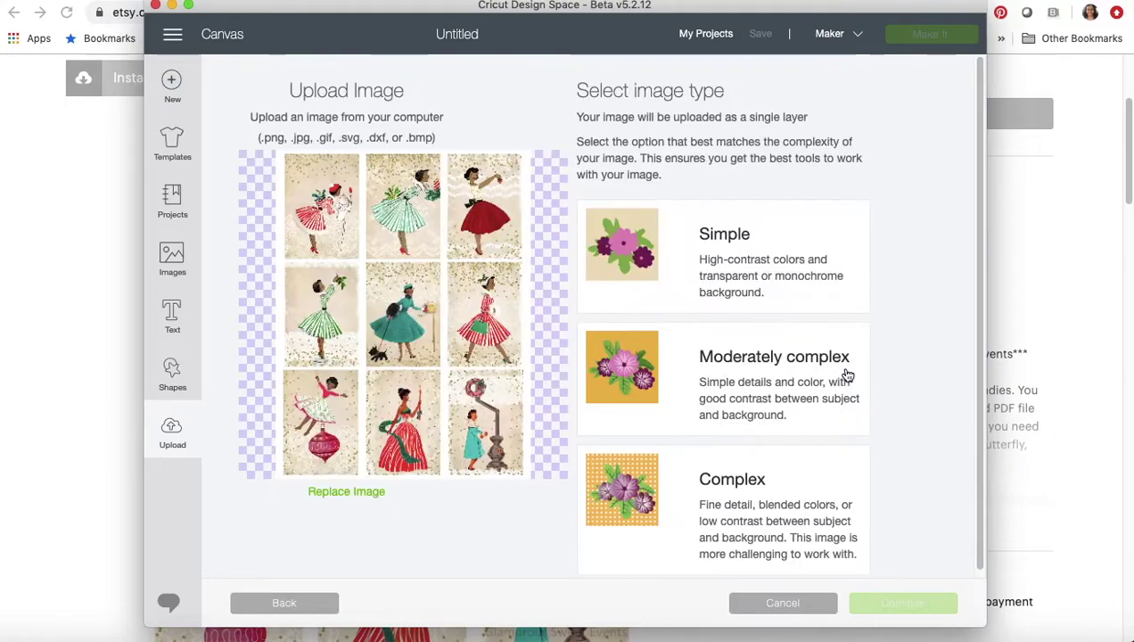
click(668, 506)
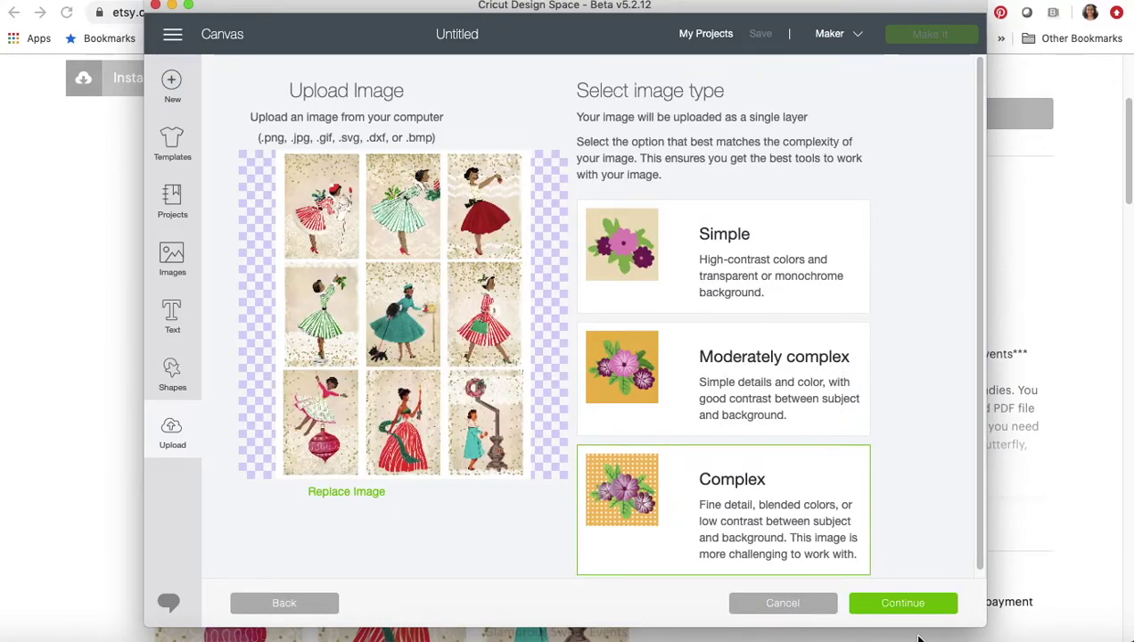
click(903, 604)
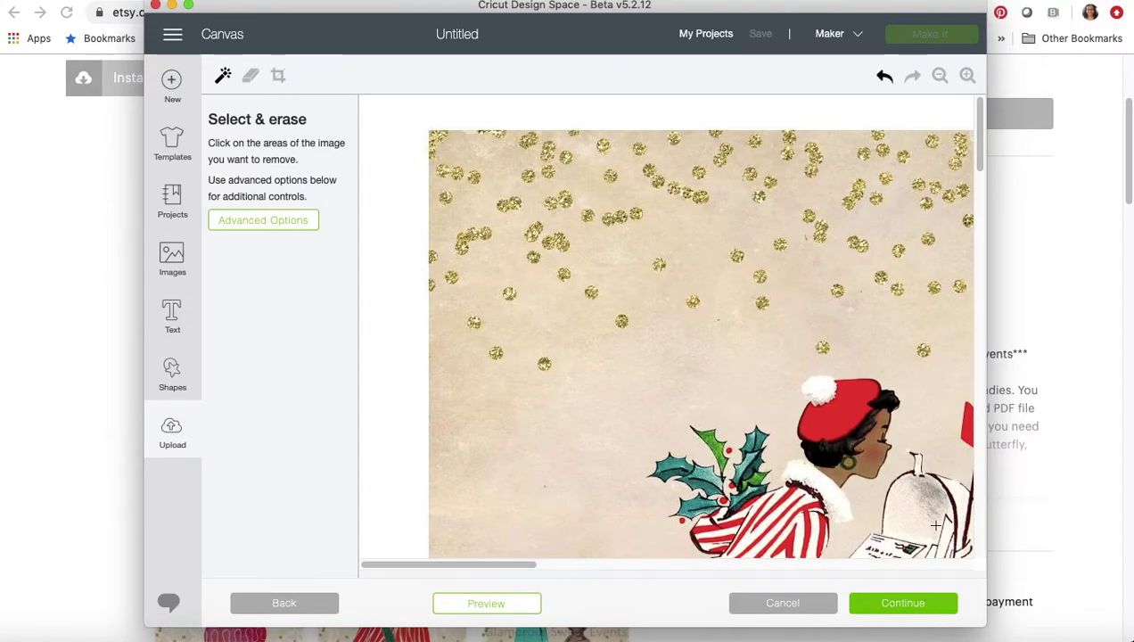
Zoom out until six figures are visible and switch to the Crop tool.
click(938, 79)
click(938, 78)
click(938, 78)
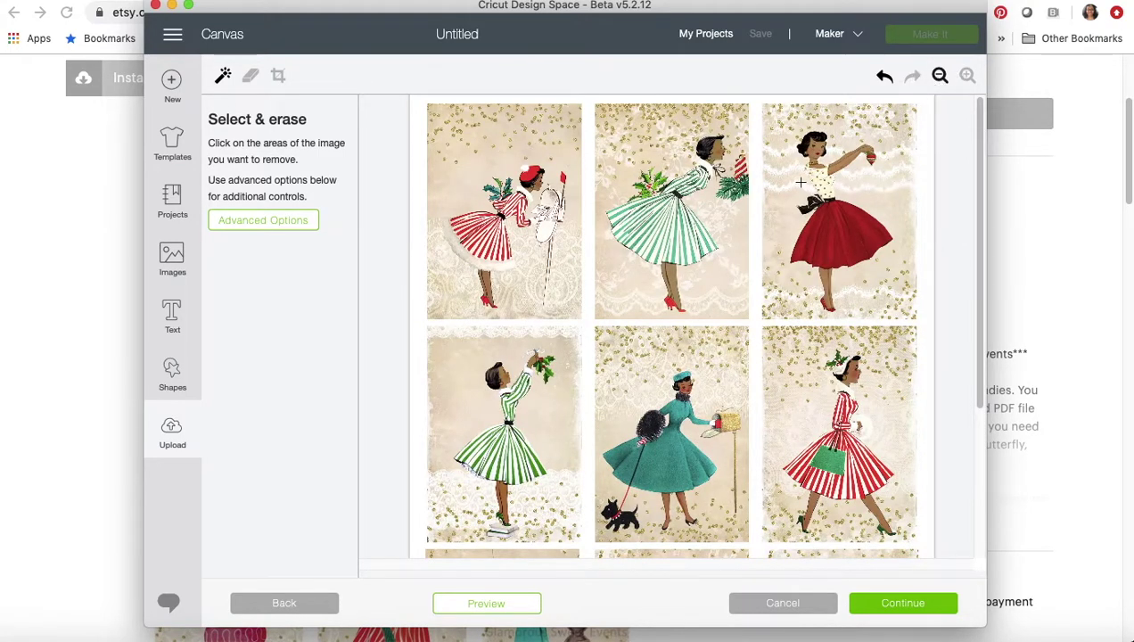
click(278, 77)
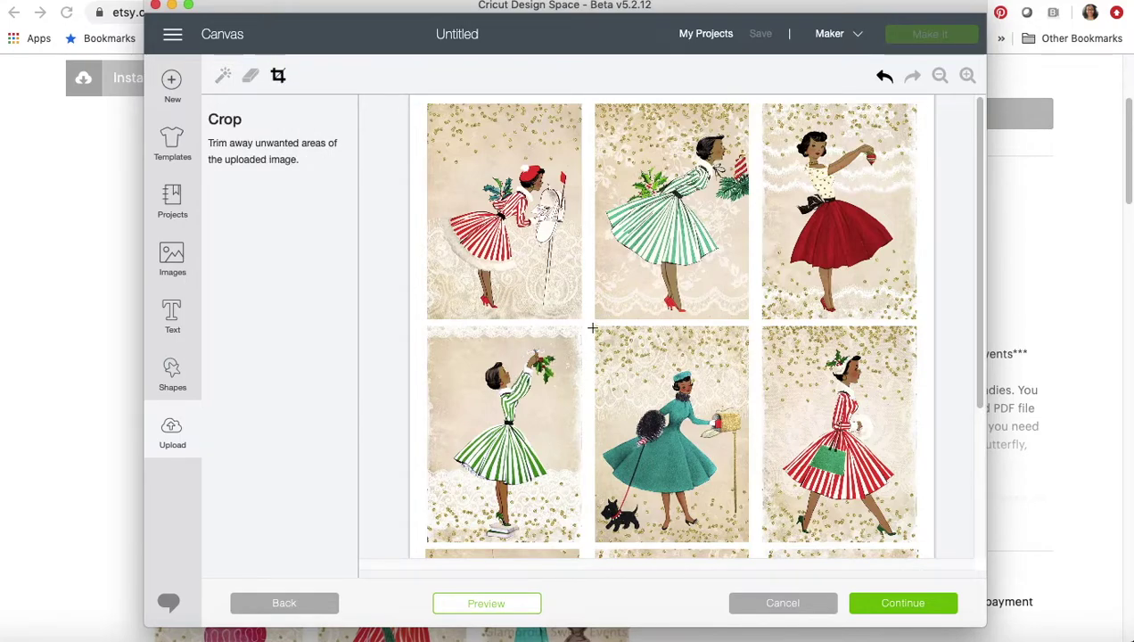
Crop to the teal-coated woman walking her terrier and continue to the Print Then Cut save step.
drag(592, 324, 751, 546)
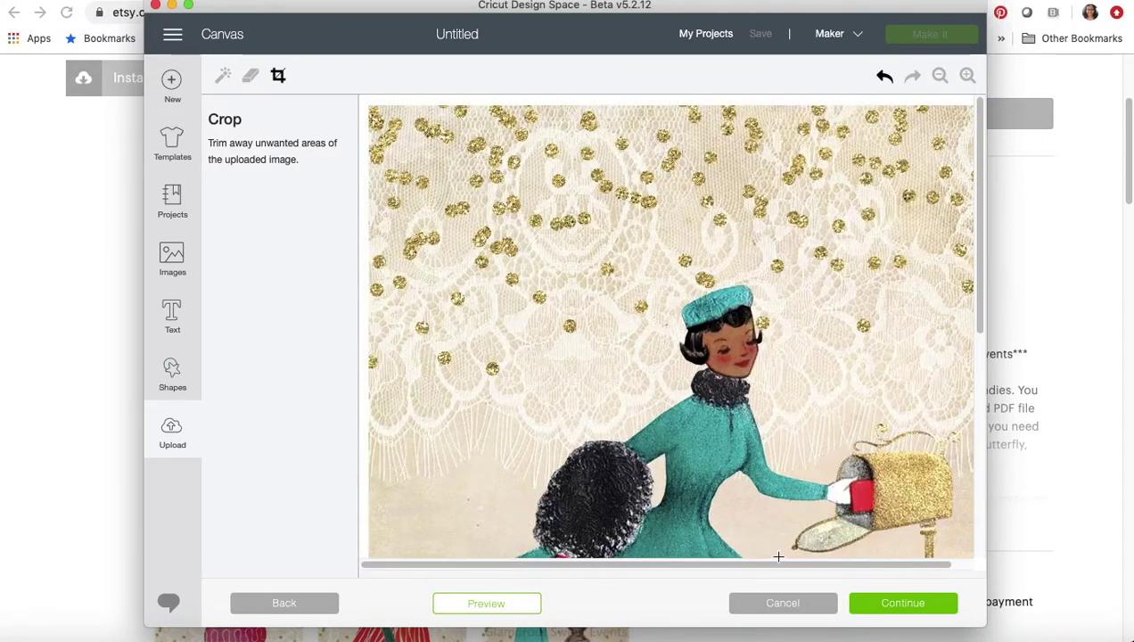
click(903, 603)
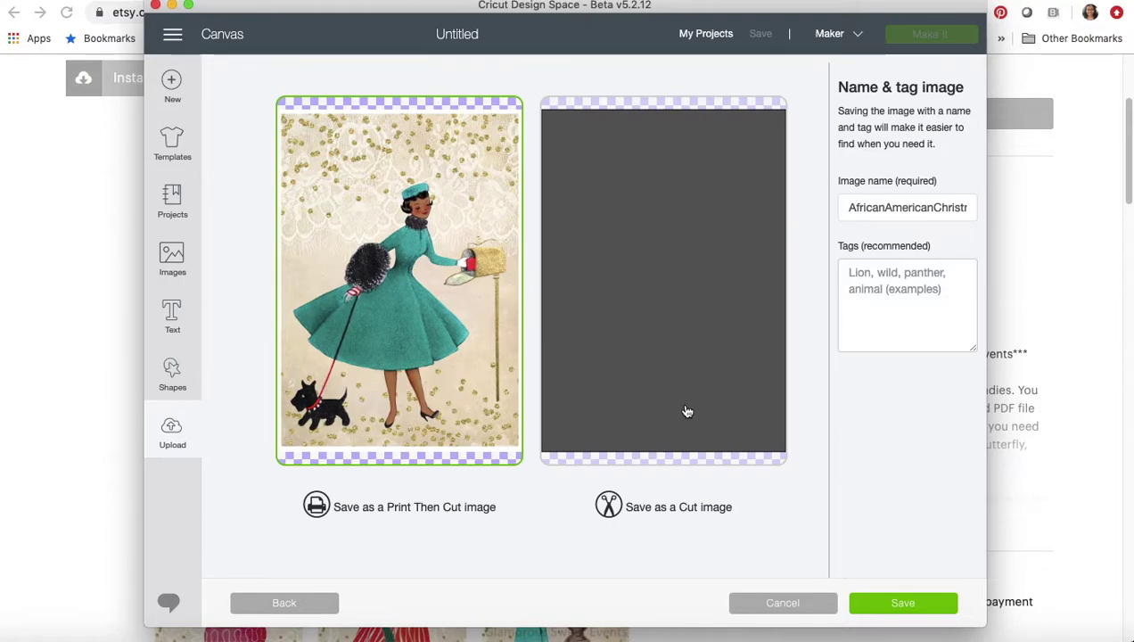
Save the cropped teal-coat lady and check her new thumbnail among recently uploaded images.
click(894, 606)
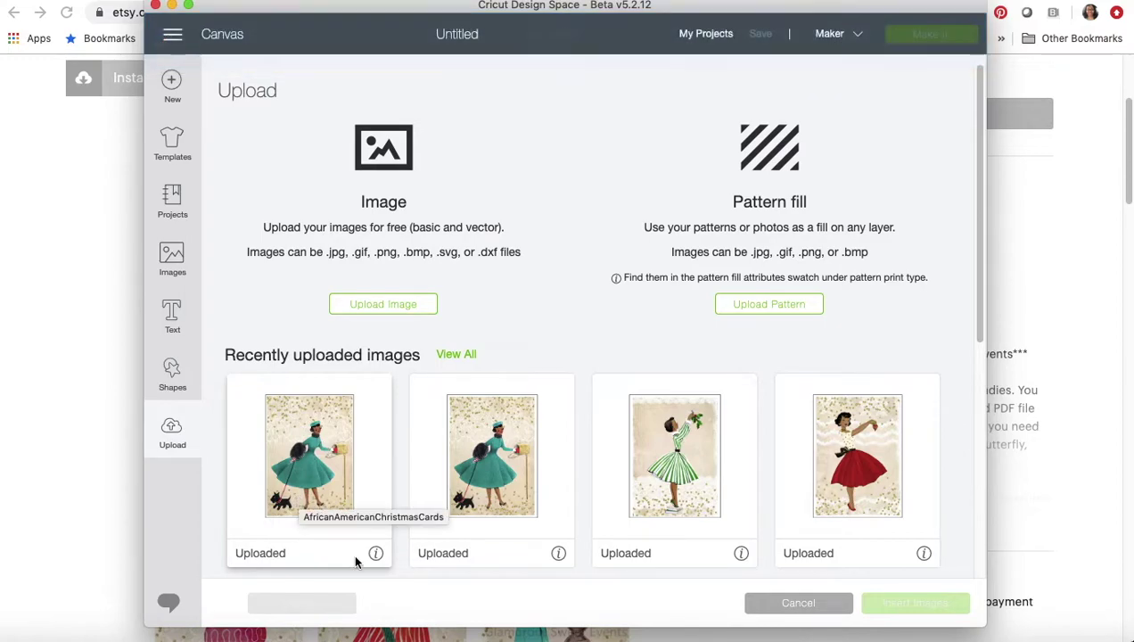
click(337, 507)
click(492, 501)
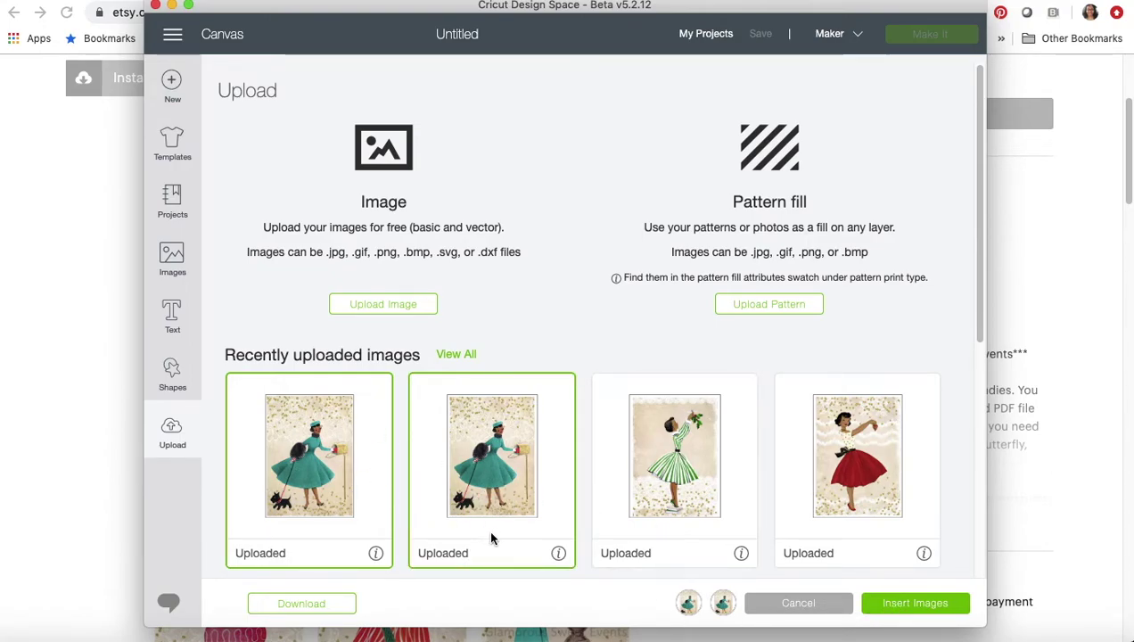
click(355, 446)
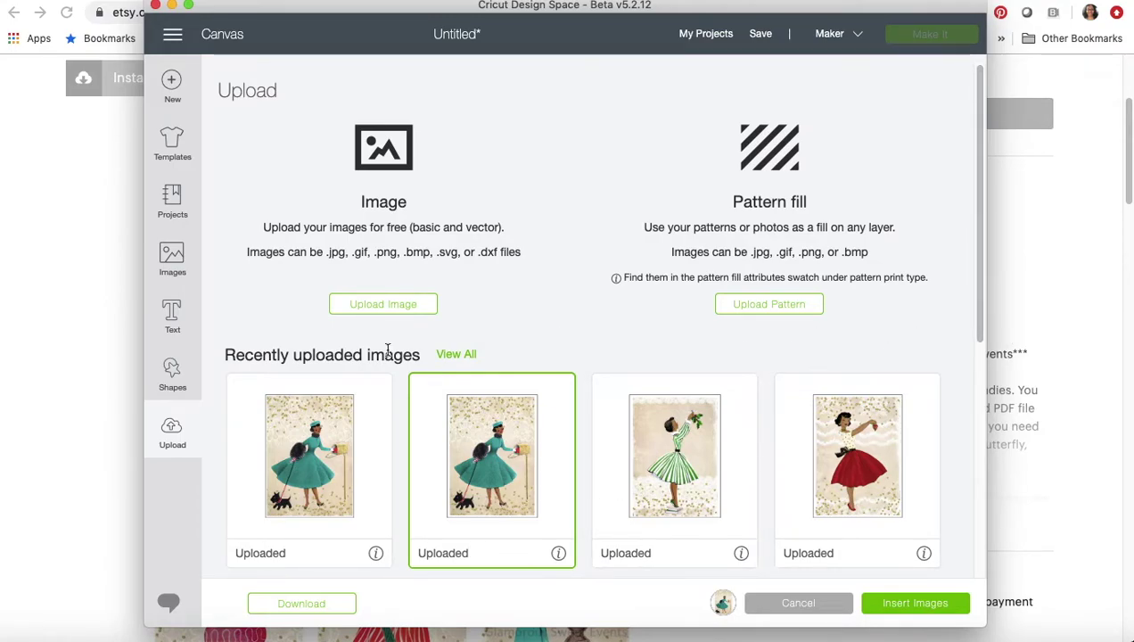
Upload AfricanAmericanChristmasCards.jpg as a Complex image and zoom out until six figures show.
click(356, 303)
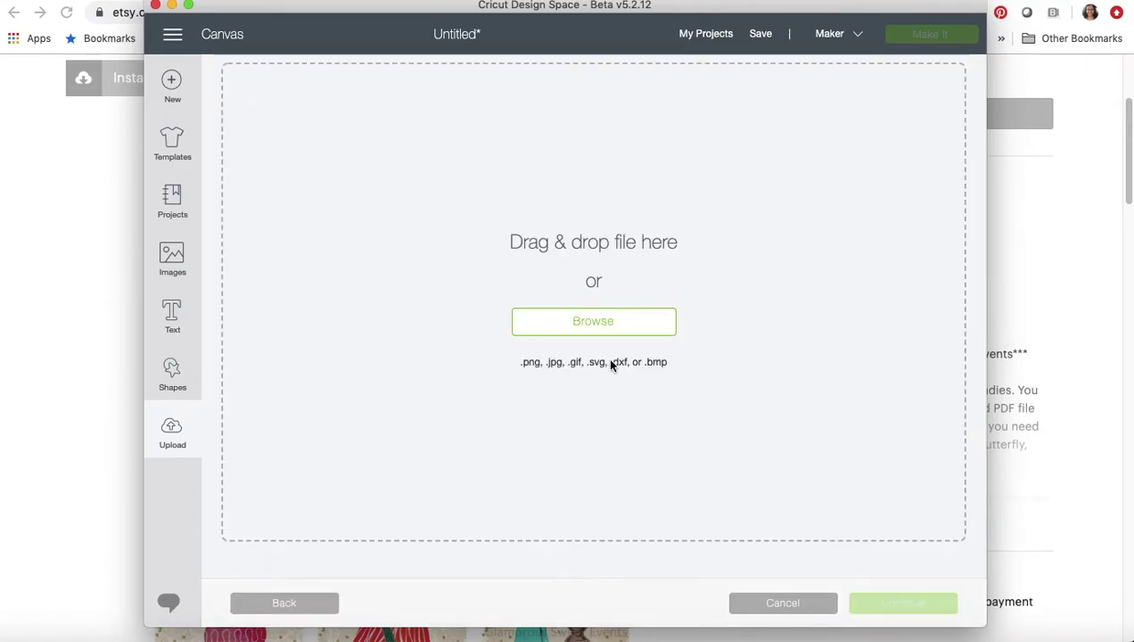
click(612, 328)
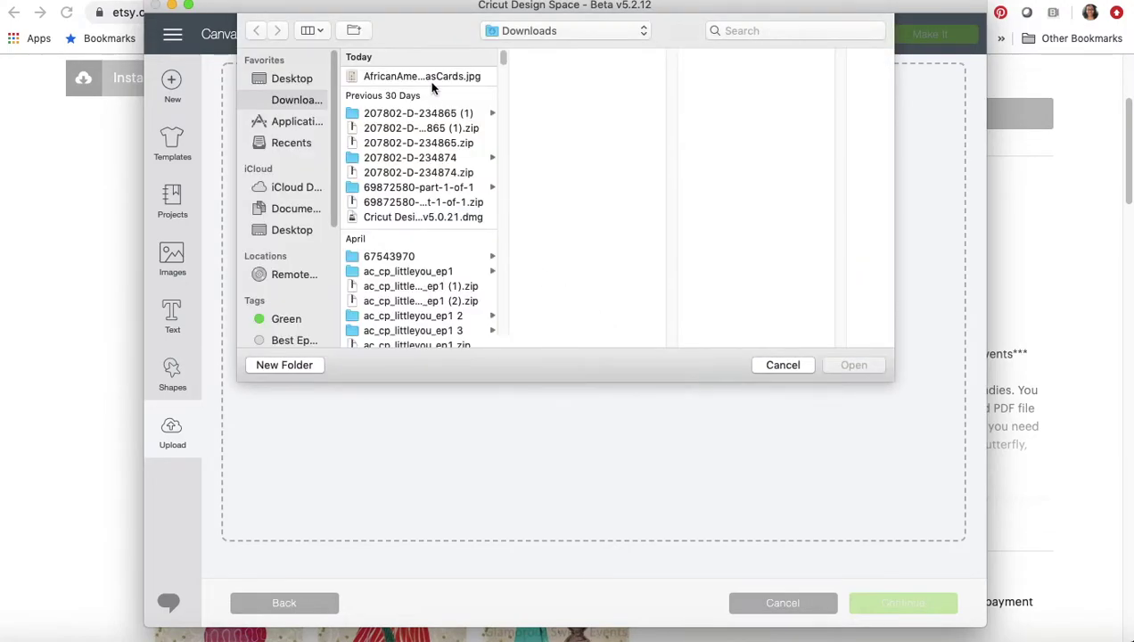
click(431, 76)
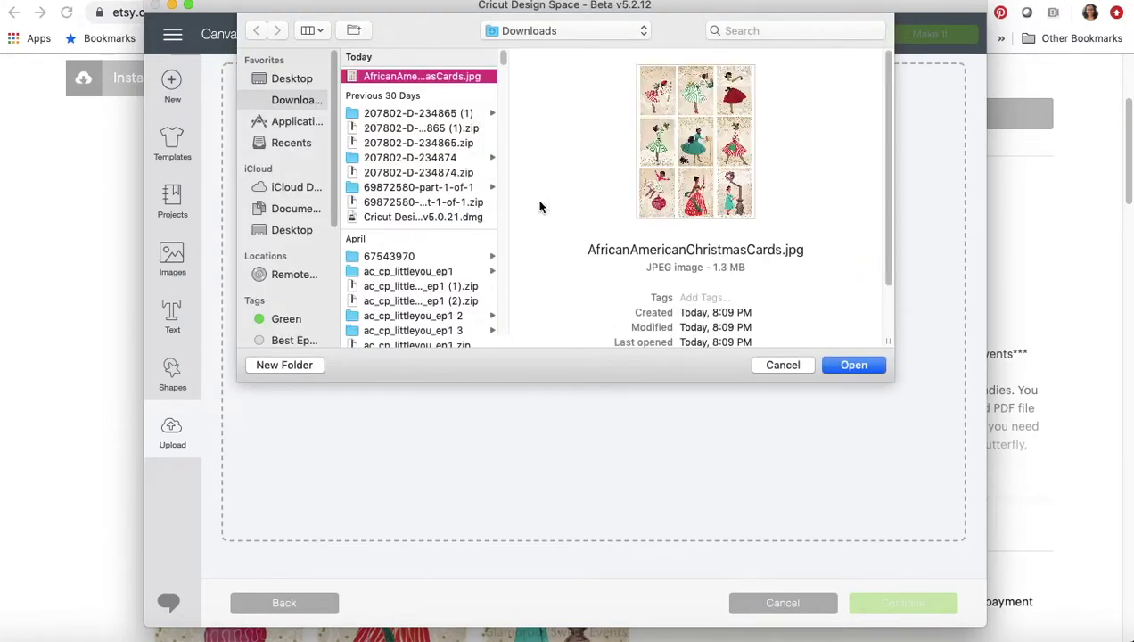
click(869, 368)
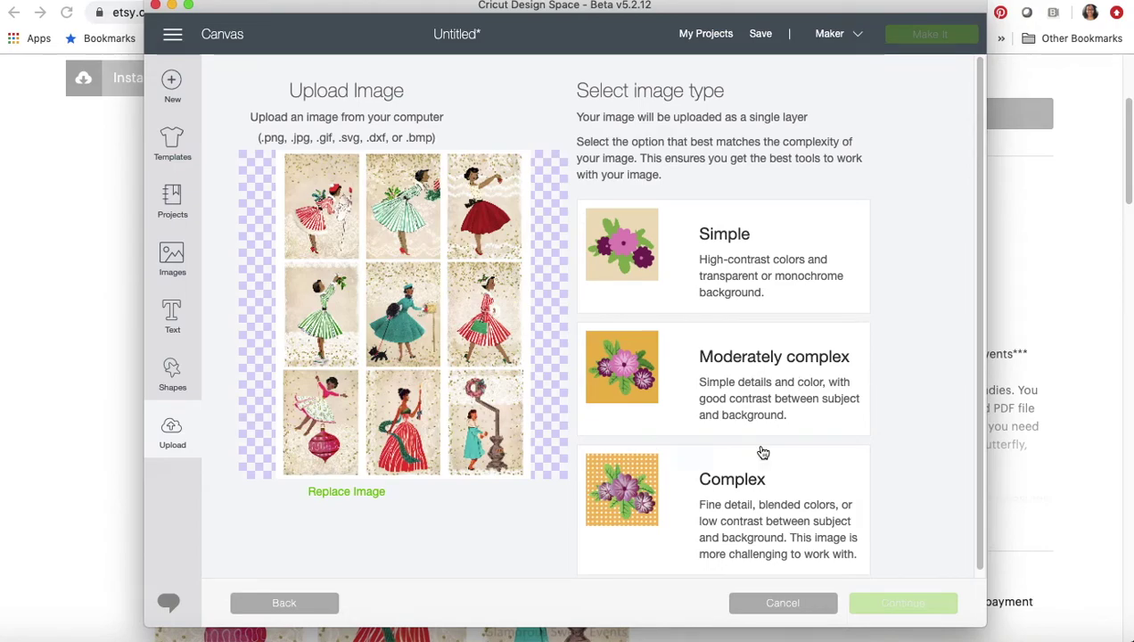
click(738, 493)
click(912, 613)
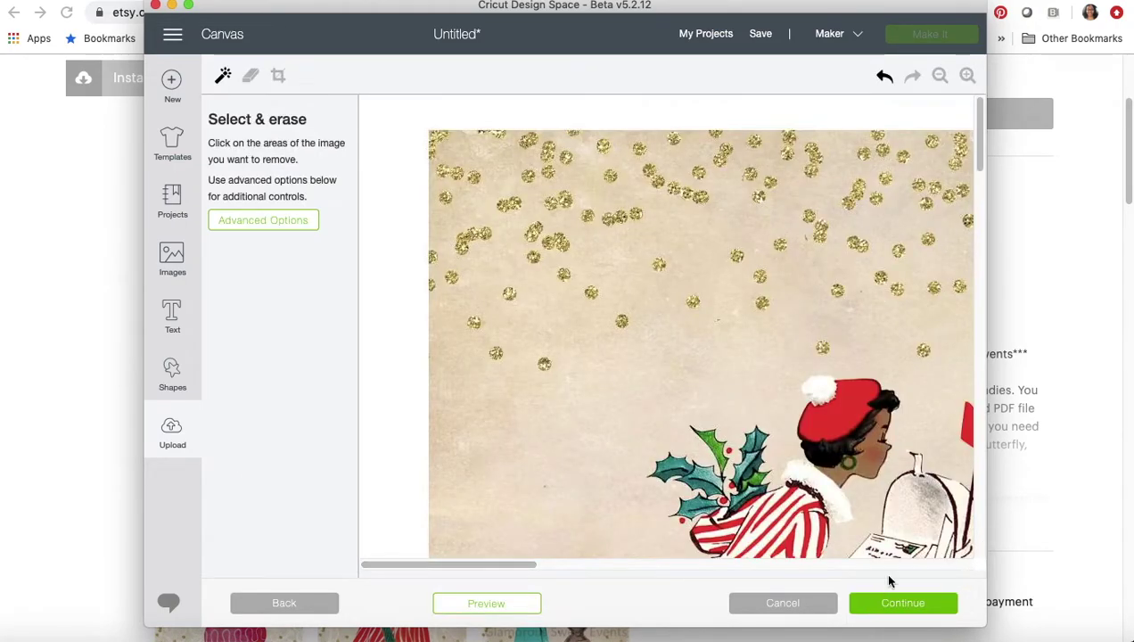
click(940, 76)
click(940, 75)
click(941, 77)
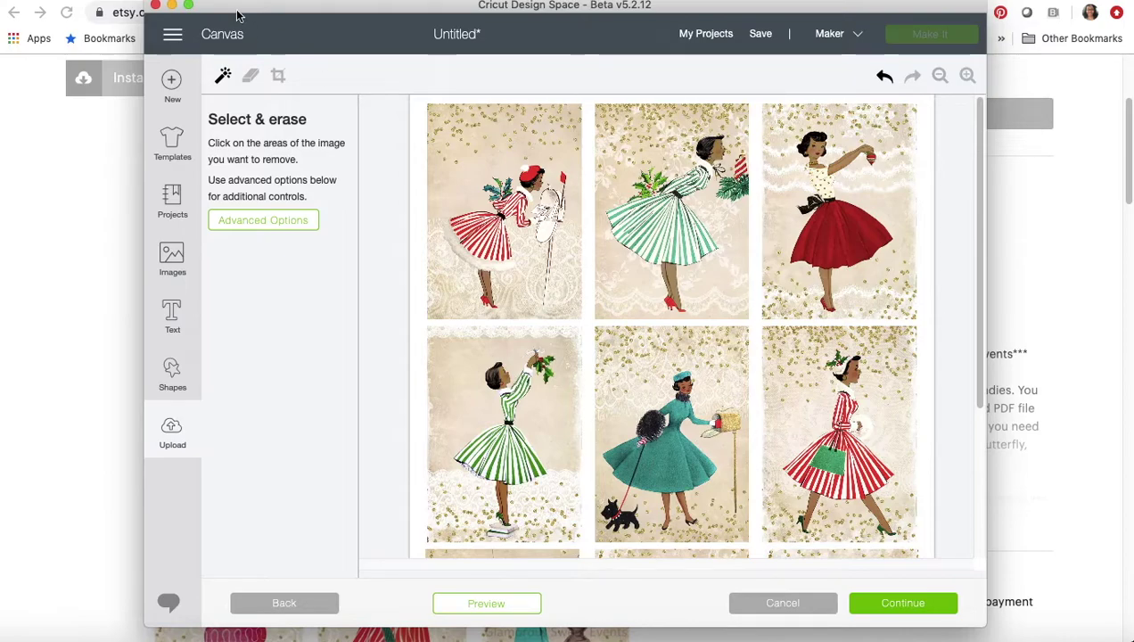
Crop the bottom-right lady in the red-striped dress with a green bag and save as Print Then Cut.
click(278, 79)
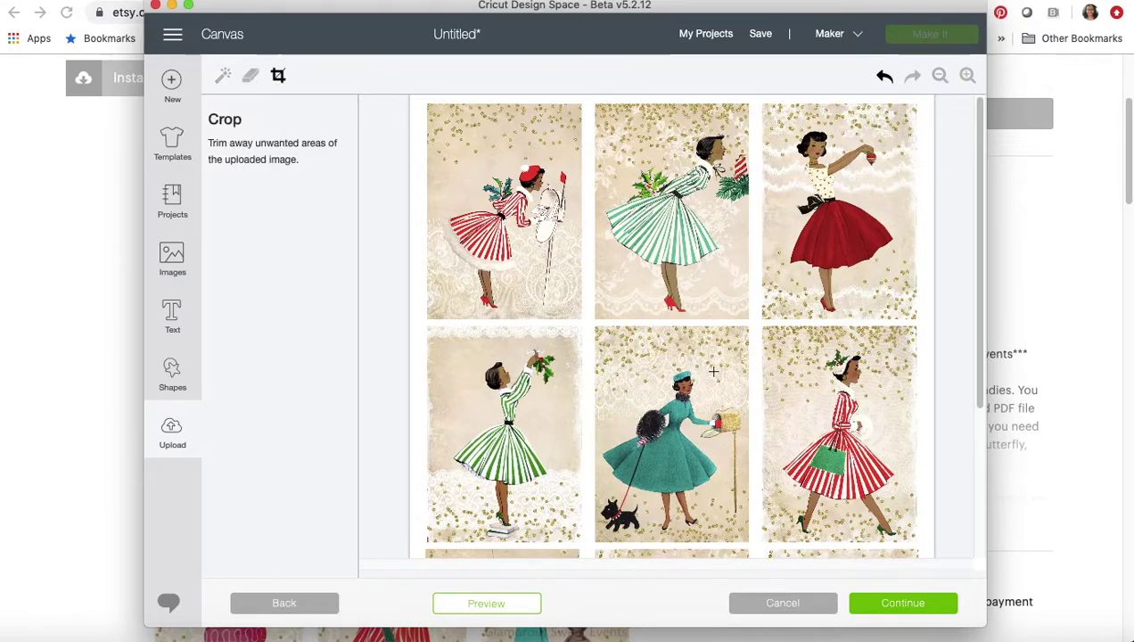
drag(763, 326, 919, 545)
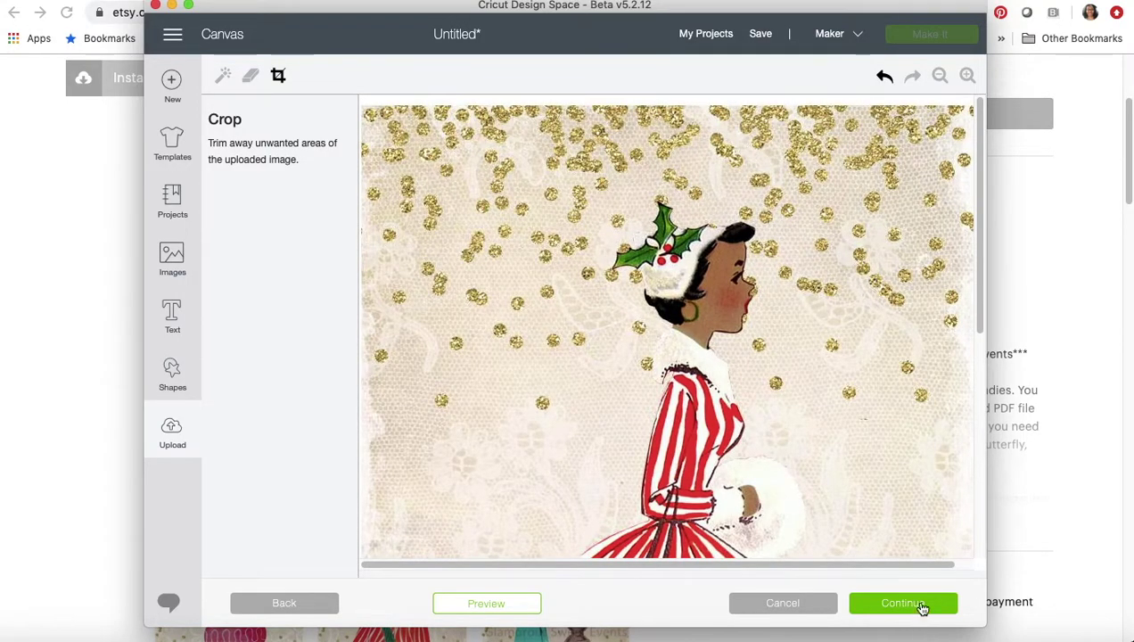
click(922, 606)
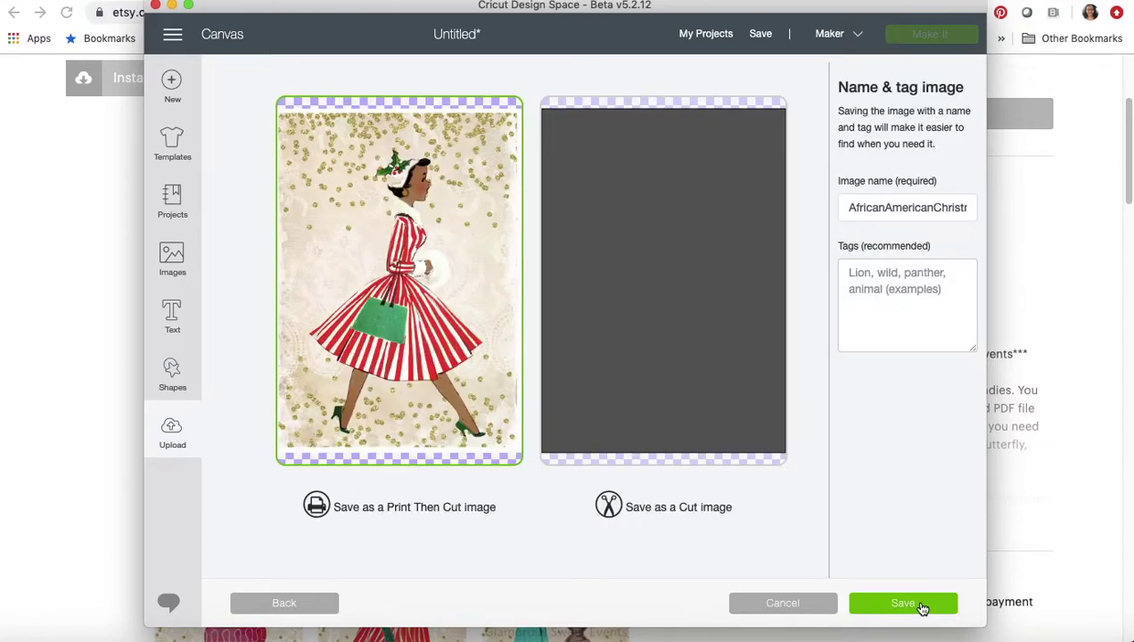
click(921, 606)
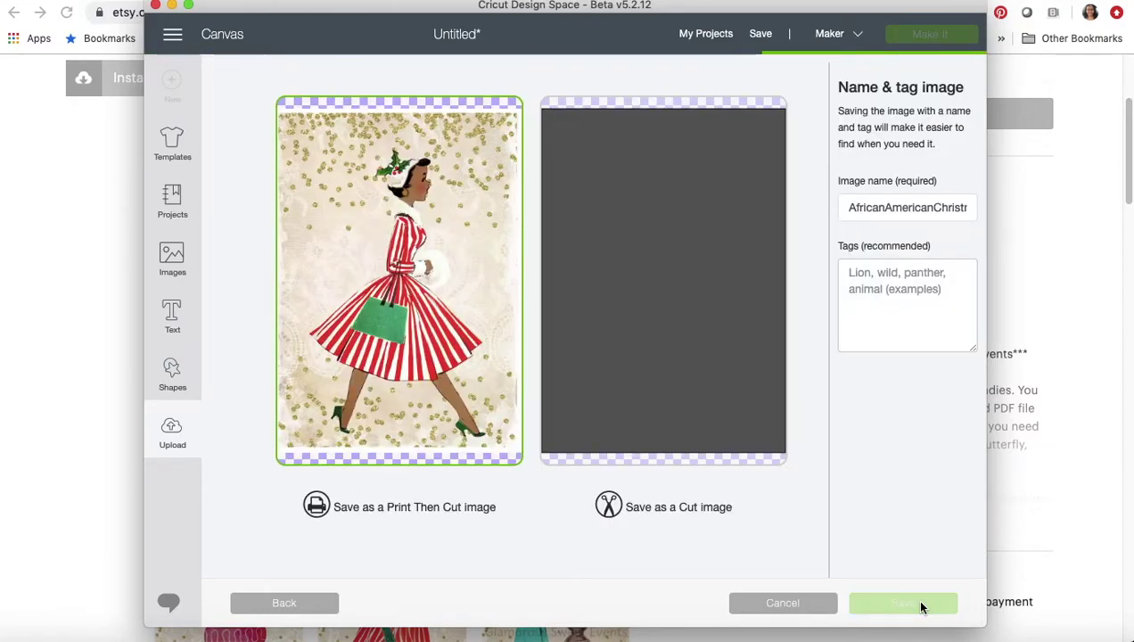